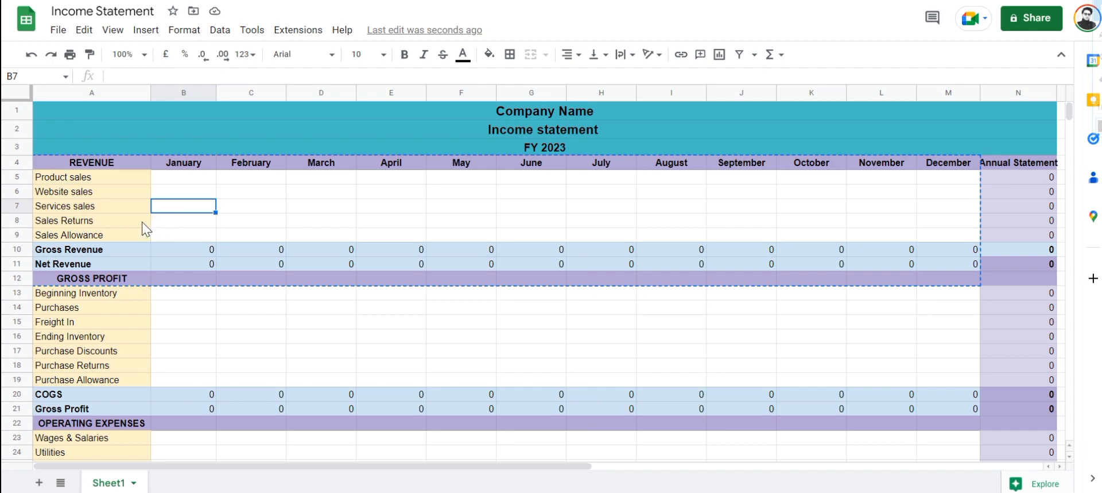
# - Review the income statement's row labels from Product sales down to Net Profit
pyautogui.click(92, 180)
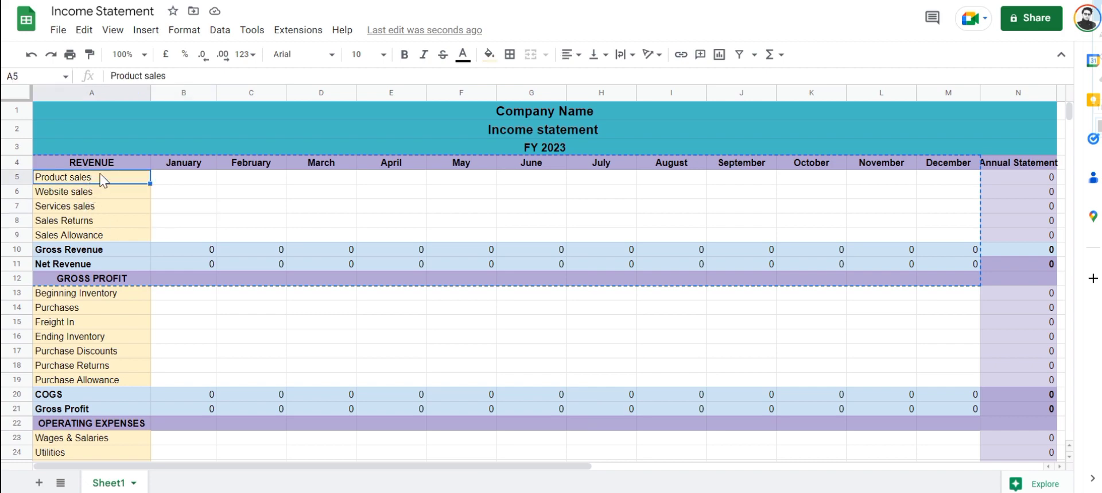
pyautogui.scroll(-1, 108, 182)
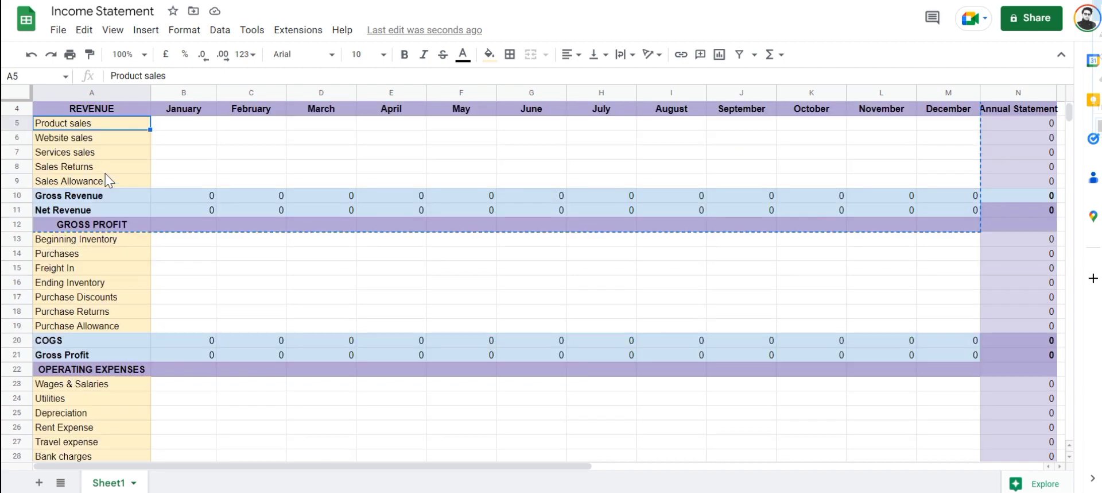
pyautogui.scroll(-2, 109, 244)
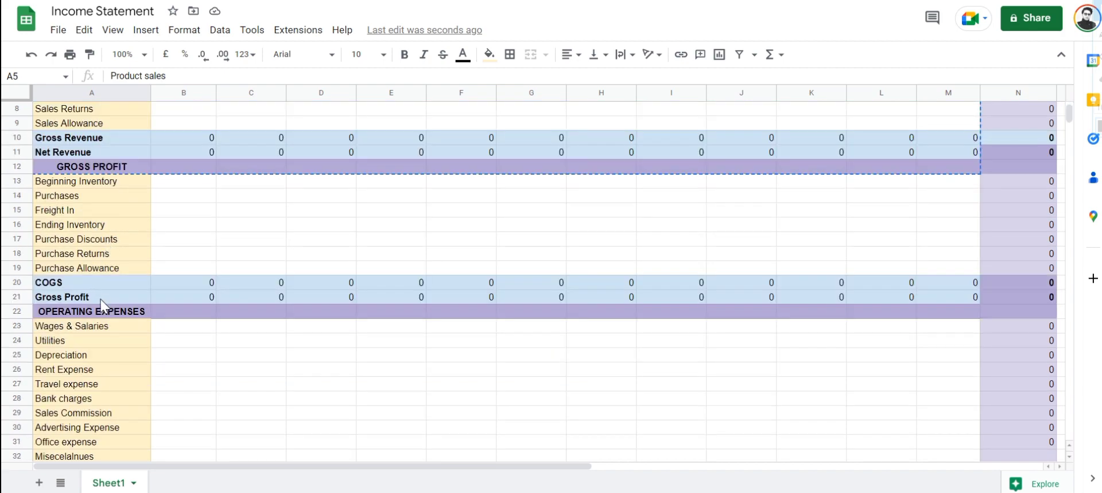
pyautogui.scroll(-5, 104, 298)
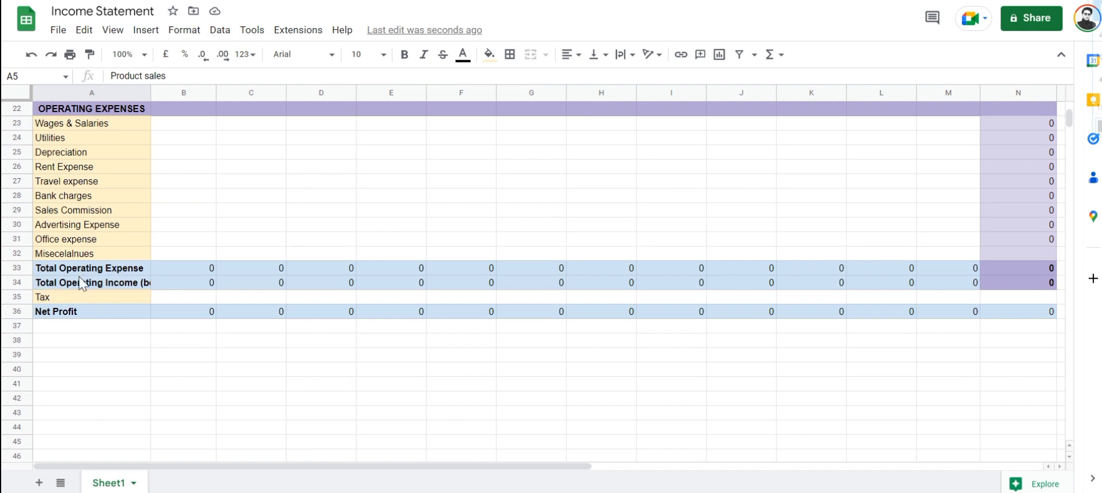
pyautogui.click(77, 283)
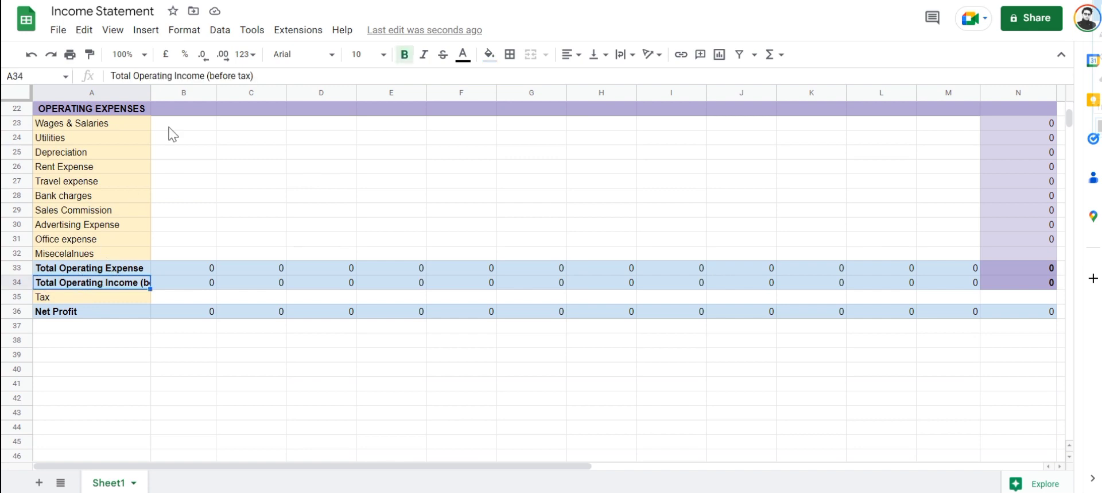
pyautogui.click(72, 309)
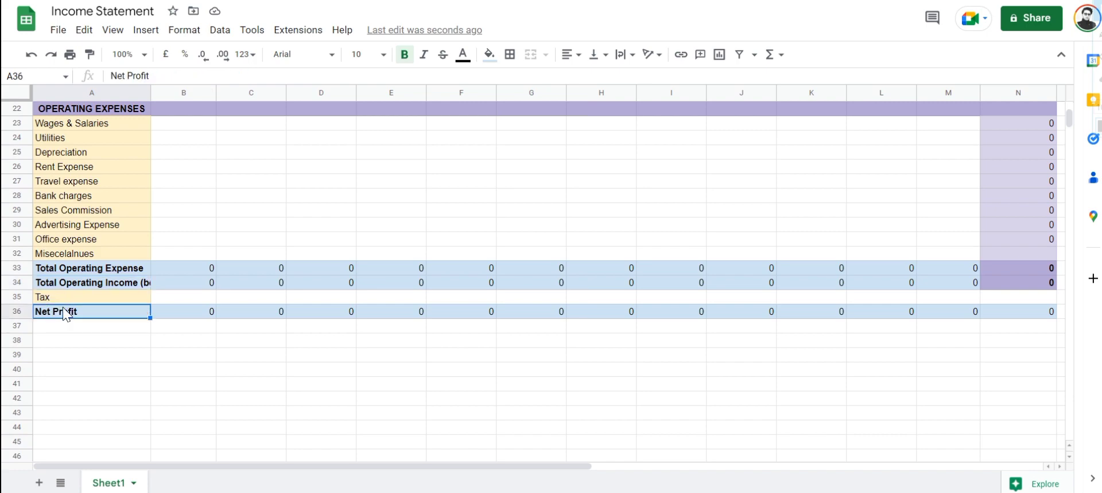
pyautogui.scroll(5, 84, 299)
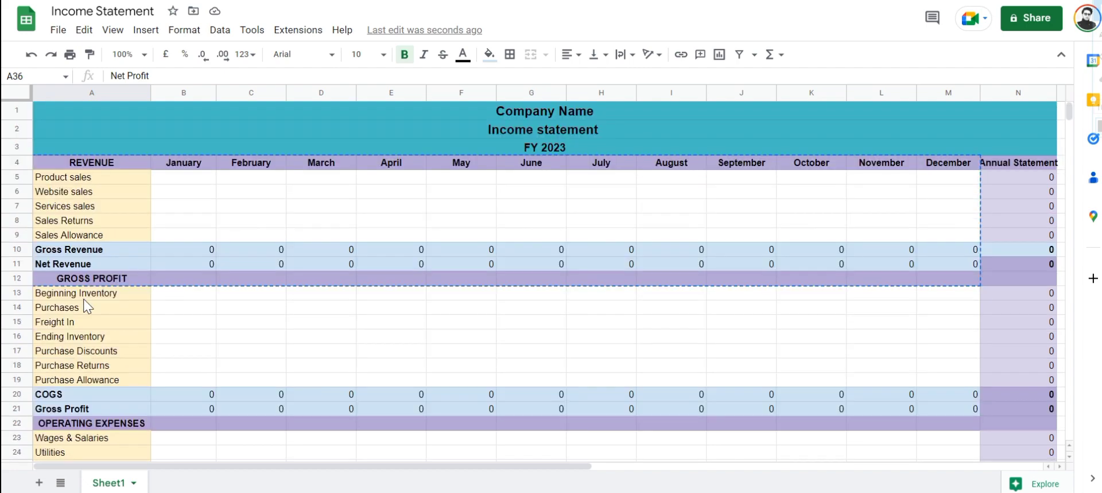
pyautogui.click(195, 194)
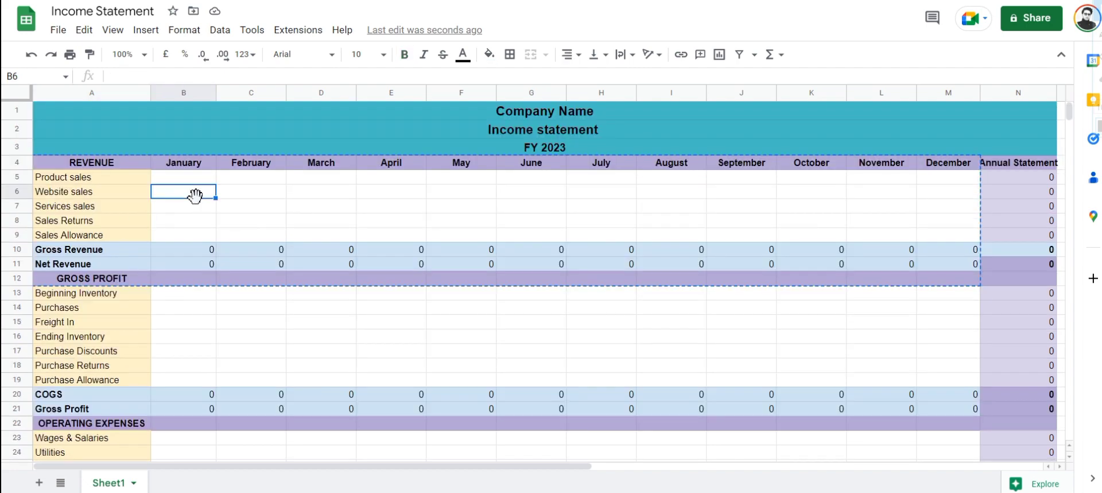
# - Examine the three title rows, the REVENUE, GROSS PROFIT and OPERATING EXPENSES section headings, and the January to December headers
pyautogui.click(56, 105)
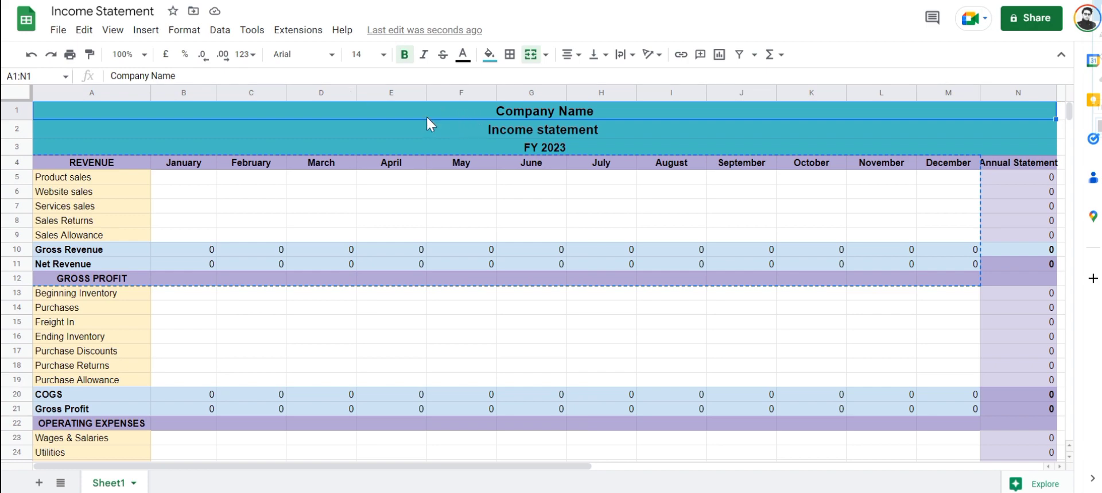
pyautogui.click(113, 131)
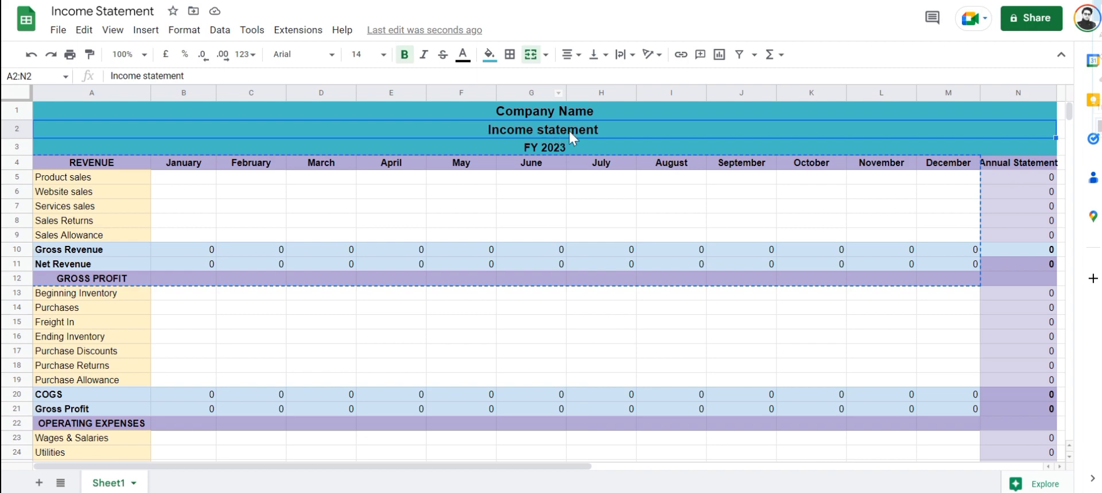
pyautogui.click(59, 150)
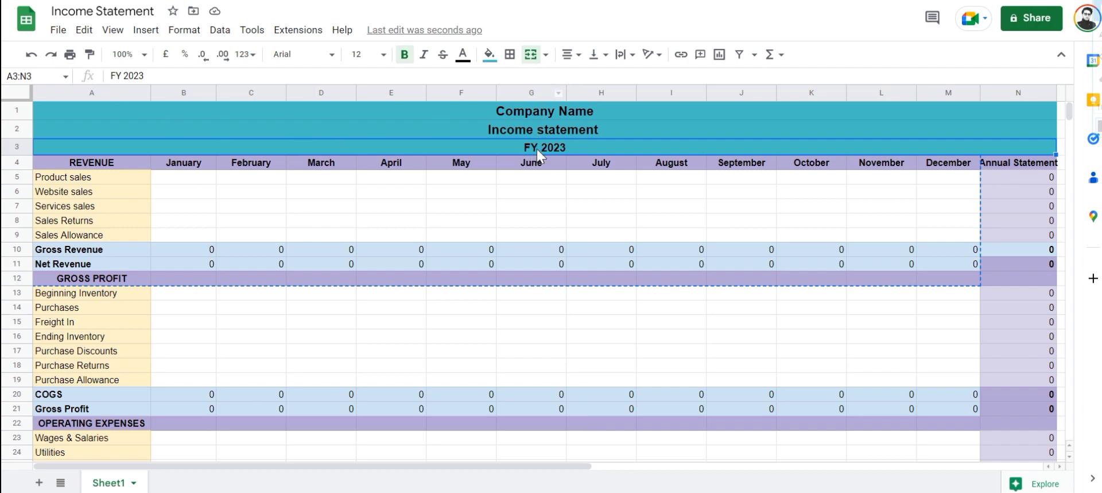
pyautogui.click(294, 195)
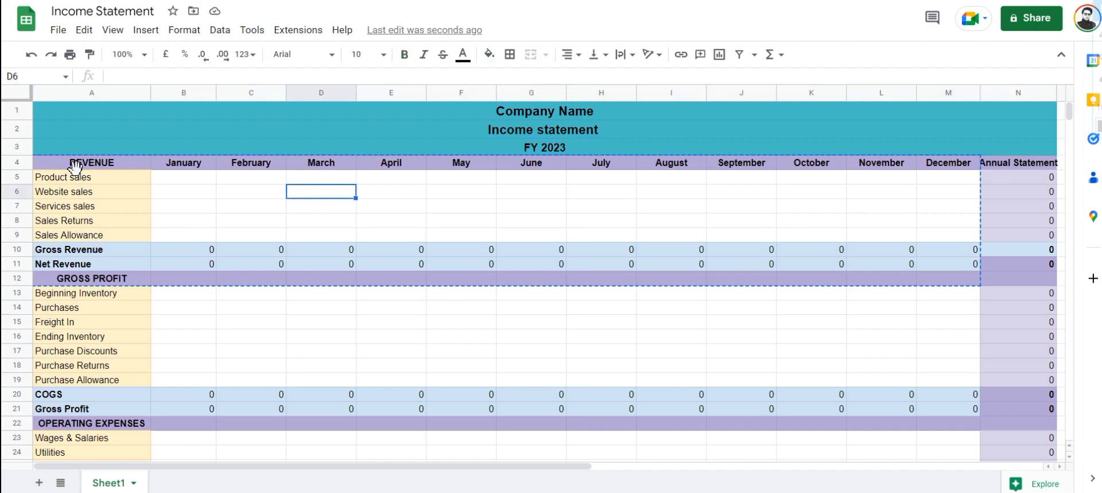
pyautogui.moveTo(75, 167); pyautogui.dragTo(115, 281)
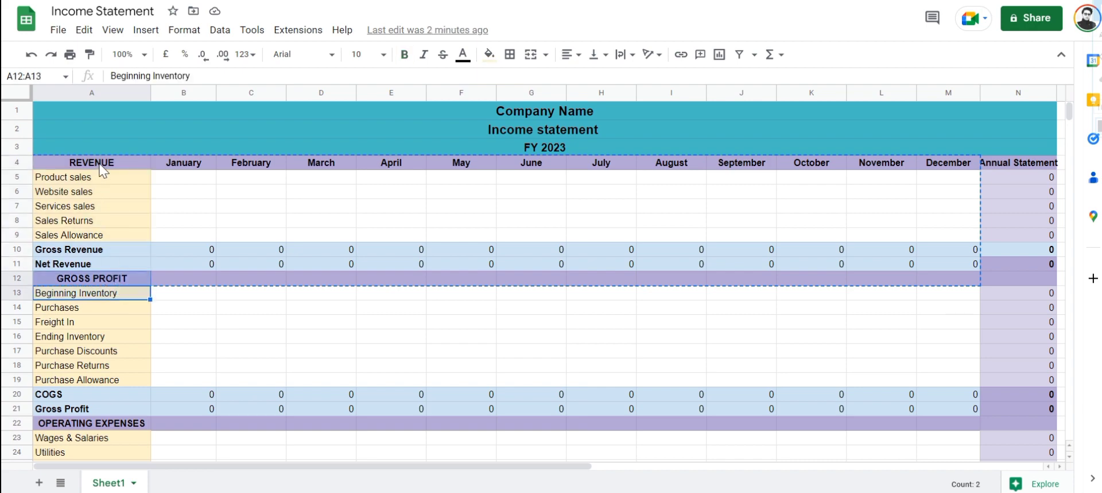
pyautogui.click(100, 166)
pyautogui.click(99, 279)
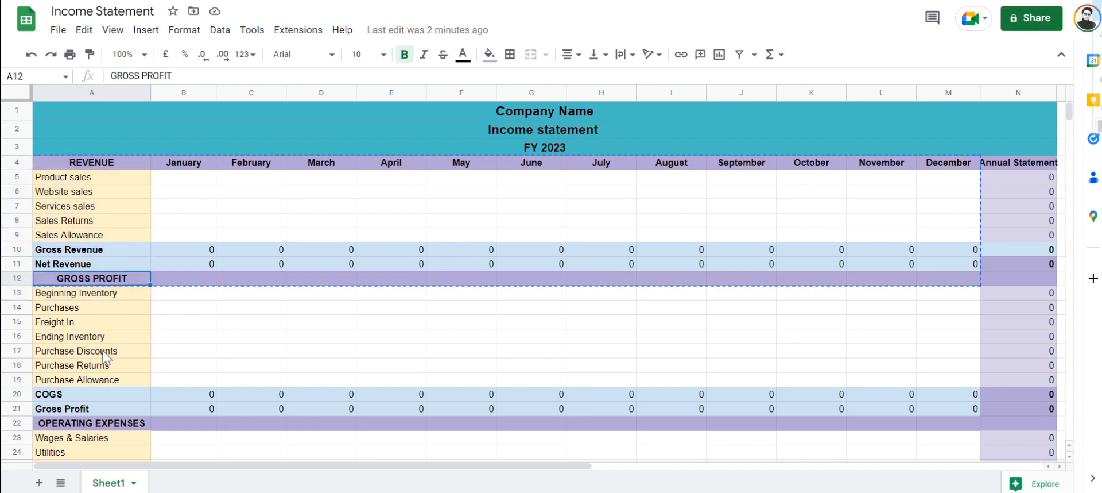
pyautogui.click(106, 427)
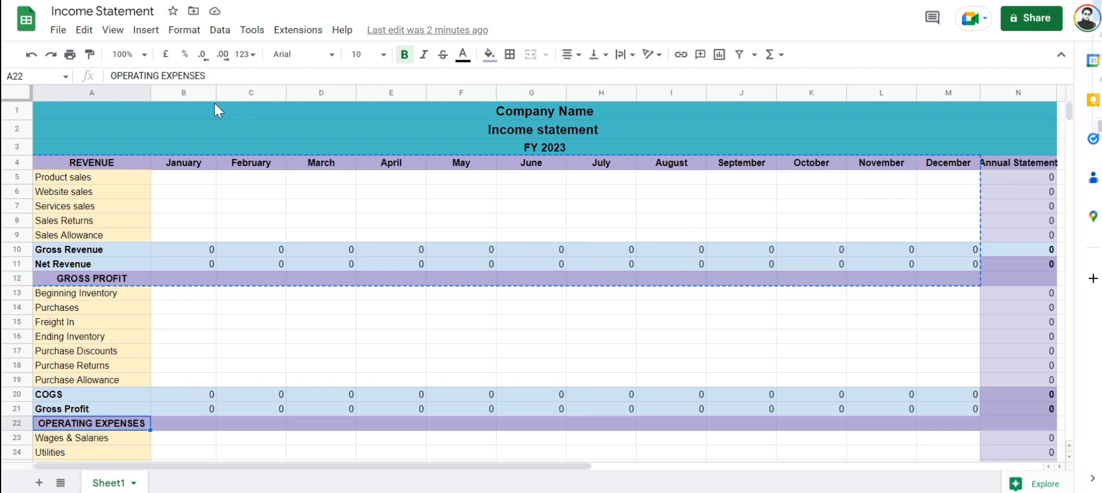
pyautogui.moveTo(192, 173); pyautogui.dragTo(932, 172)
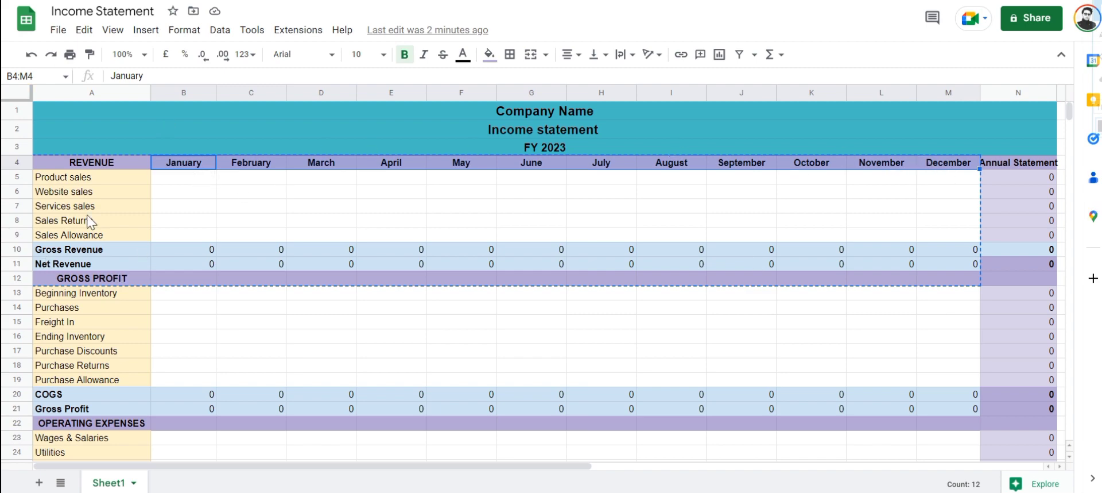
# - Examine the line items under the REVENUE heading, from Product sales to Sales Allowance
pyautogui.click(76, 178)
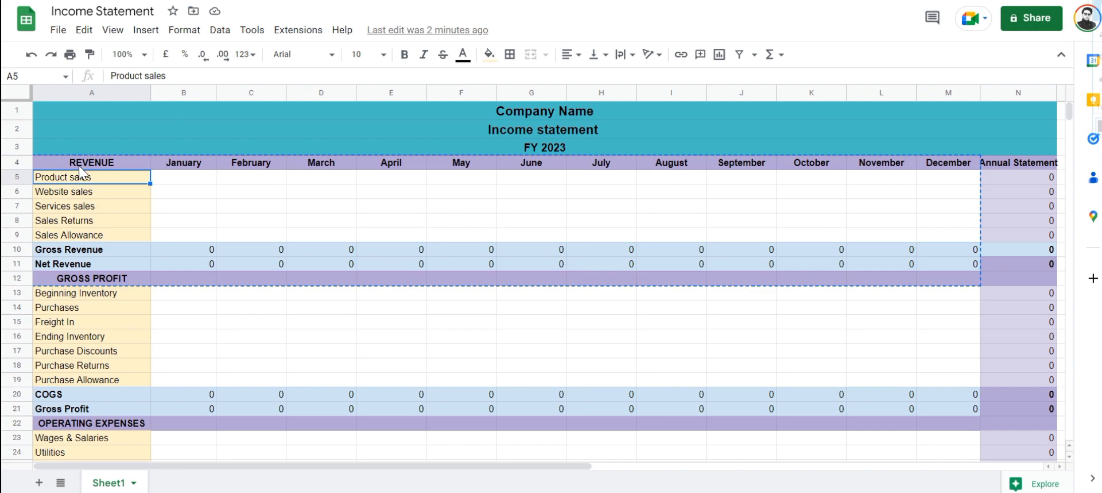
pyautogui.click(80, 165)
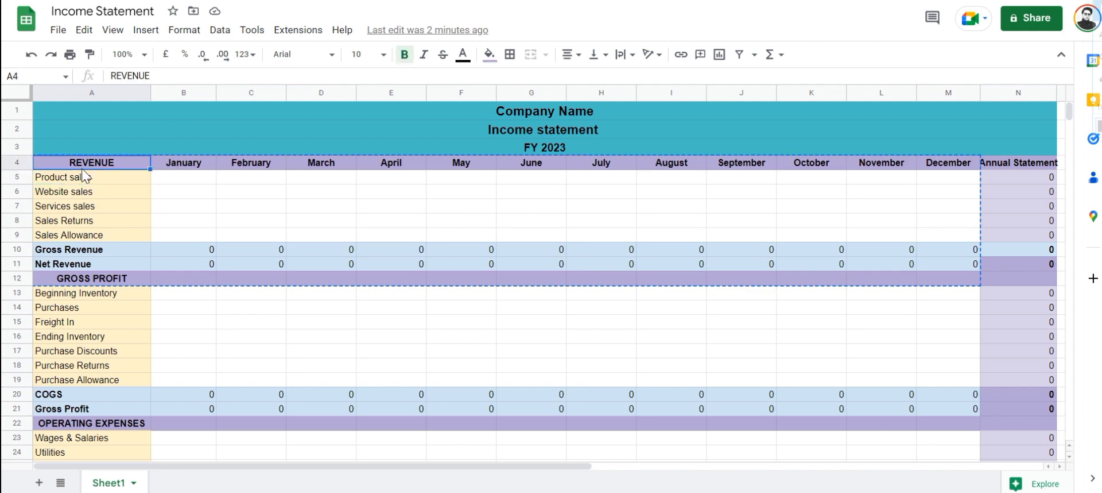
pyautogui.moveTo(86, 178); pyautogui.dragTo(99, 236)
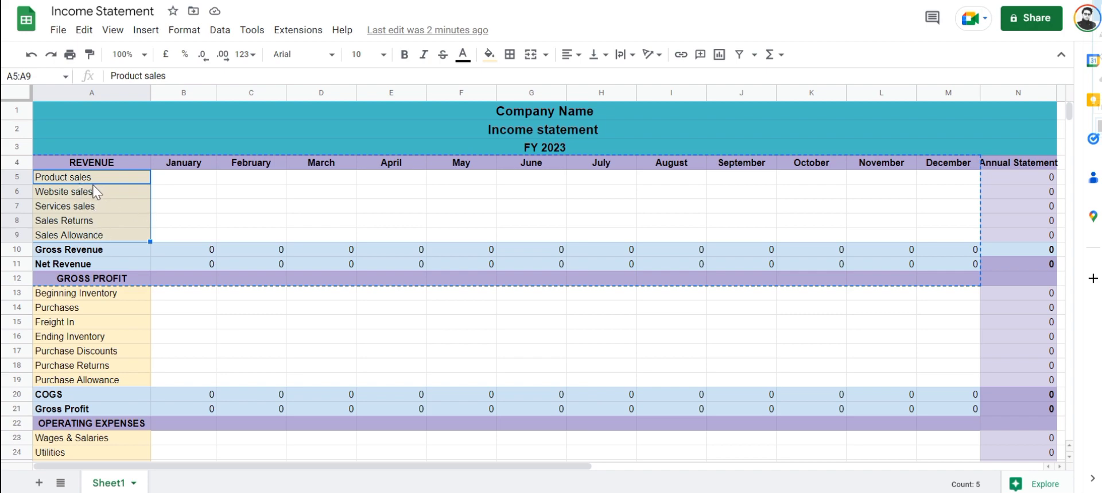
pyautogui.click(57, 181)
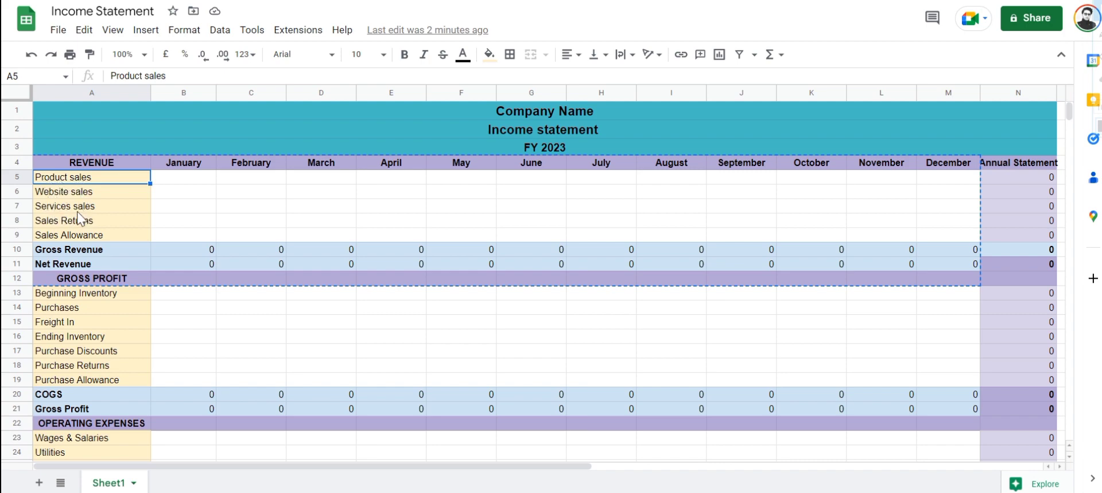
pyautogui.click(62, 220)
pyautogui.click(66, 236)
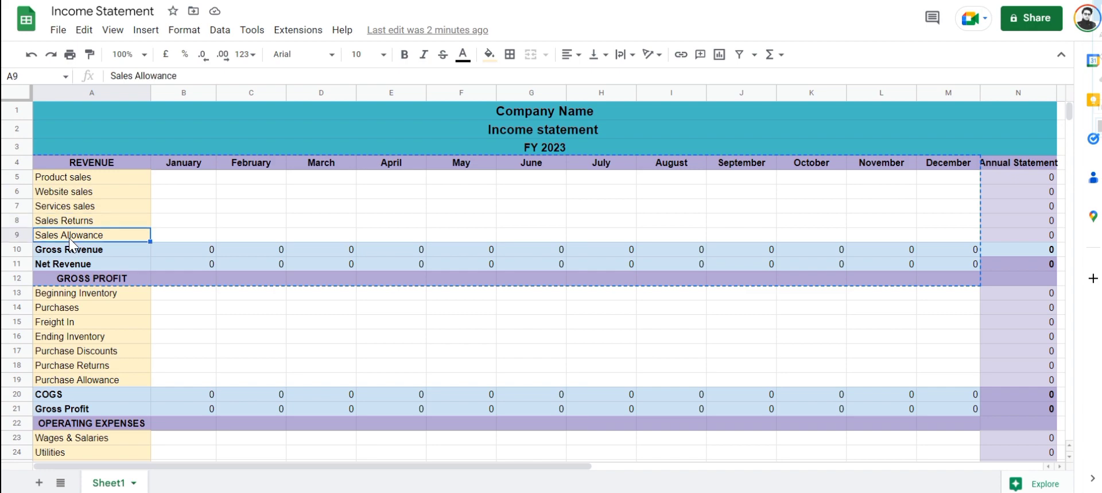
# - Enter the January revenue: 10000 for Product sales, 15000 for Website sales and 5000 for Services sales
pyautogui.click(181, 178)
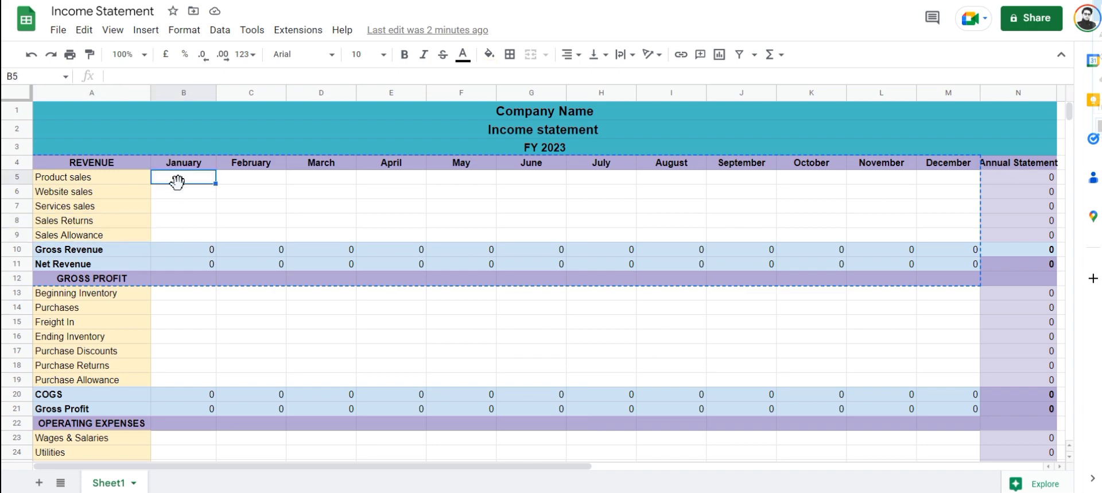
pyautogui.doubleClick(186, 180)
pyautogui.write('10000')
pyautogui.click(181, 195)
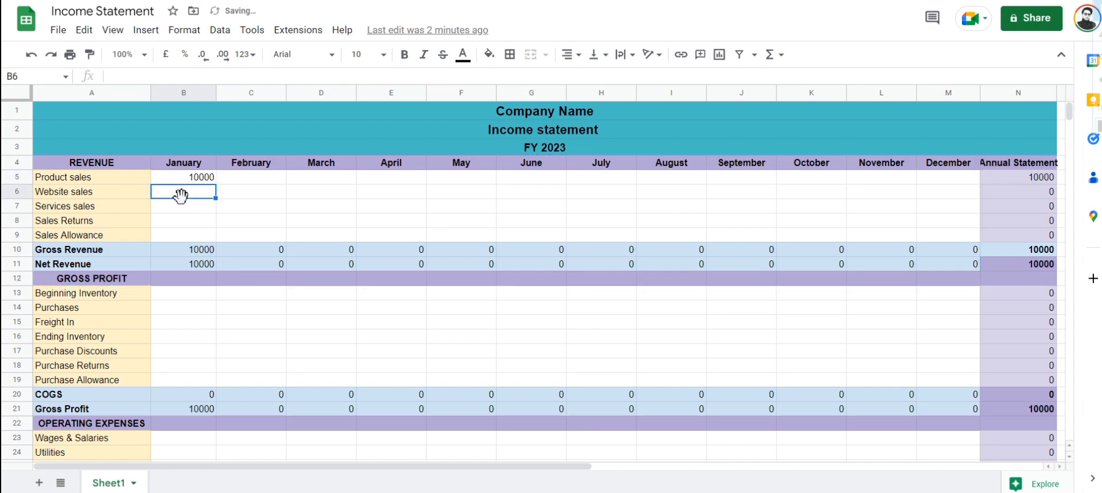
pyautogui.write('15000')
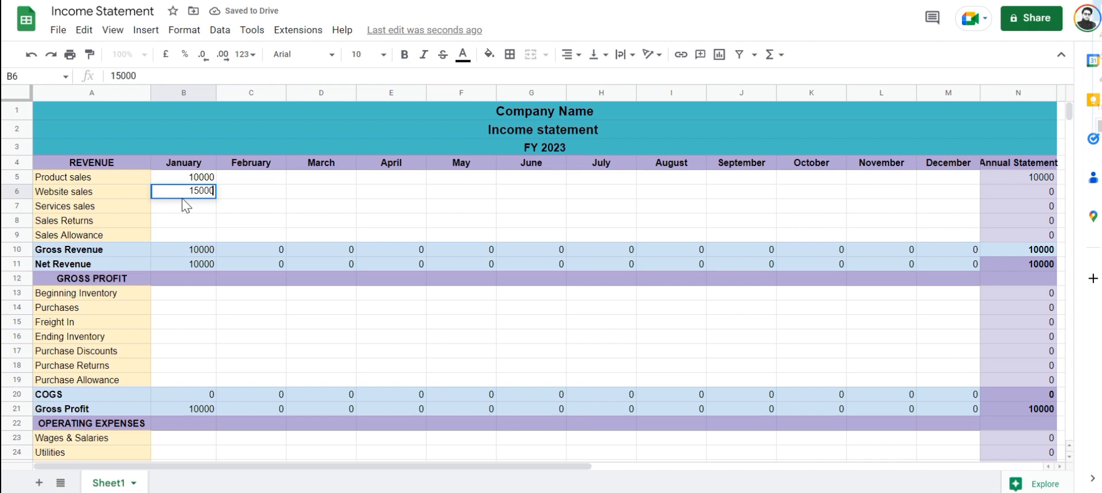
pyautogui.press('Return')
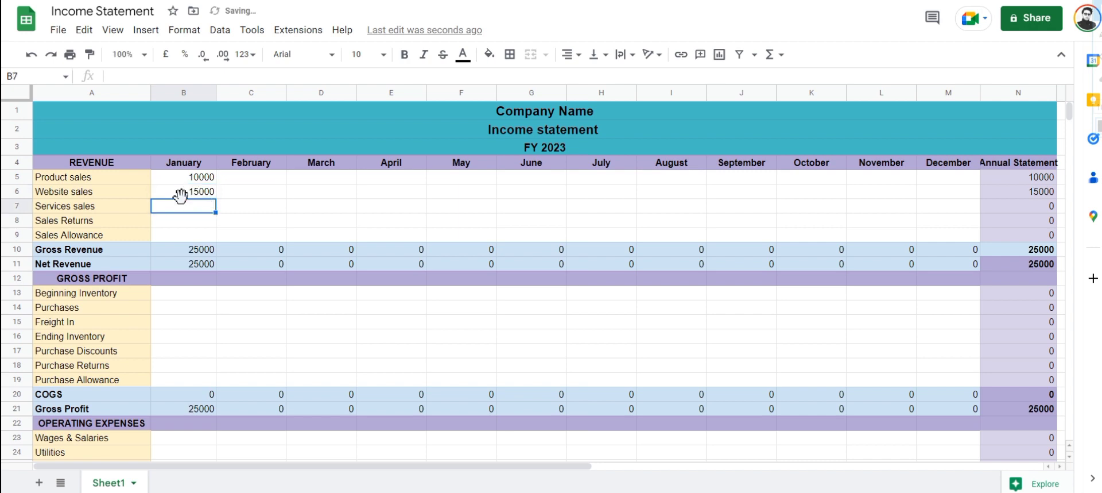
pyautogui.write('5000')
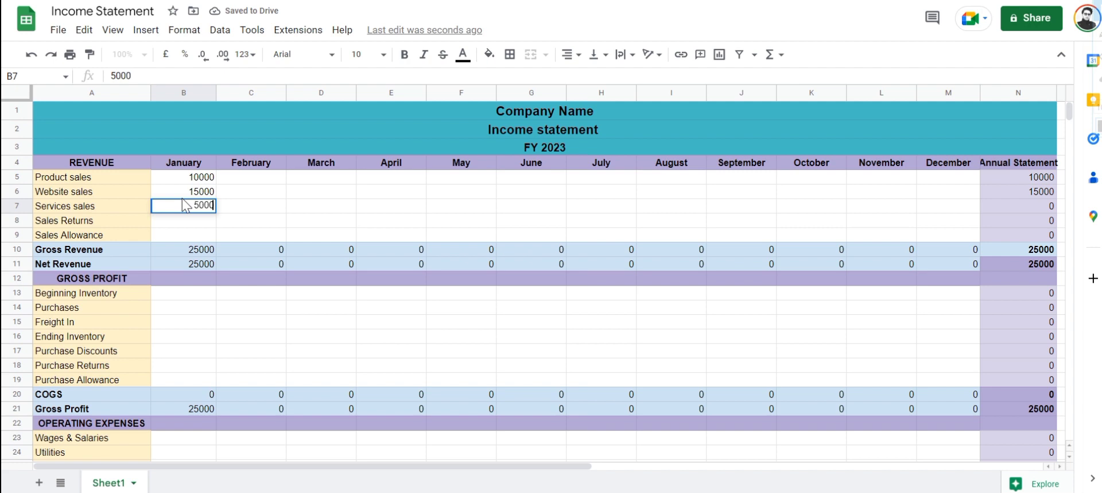
pyautogui.press('Return')
# - Enter 2000 for January Sales Returns and 250 for January Sales Allowance
pyautogui.write('20000')
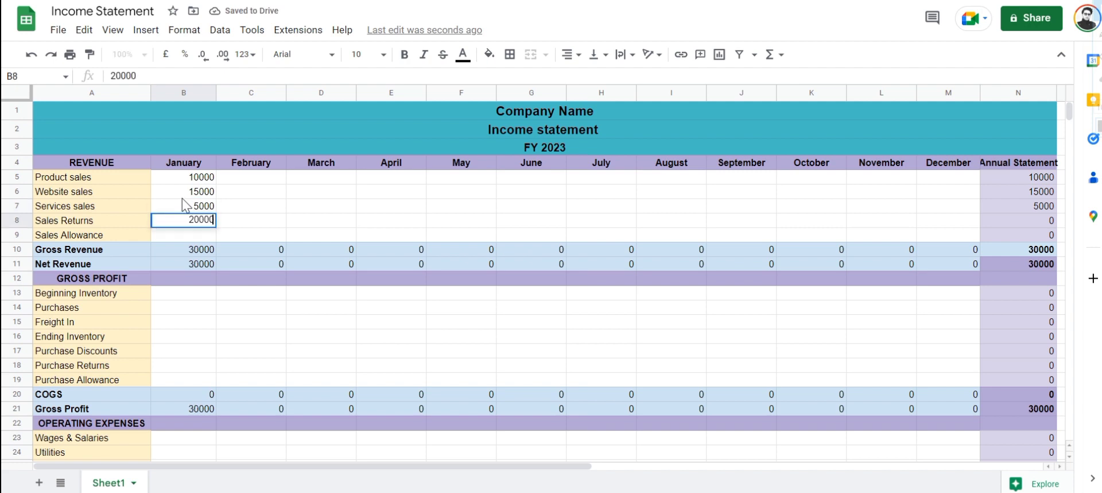
pyautogui.press('BackSpace')
pyautogui.press('Return')
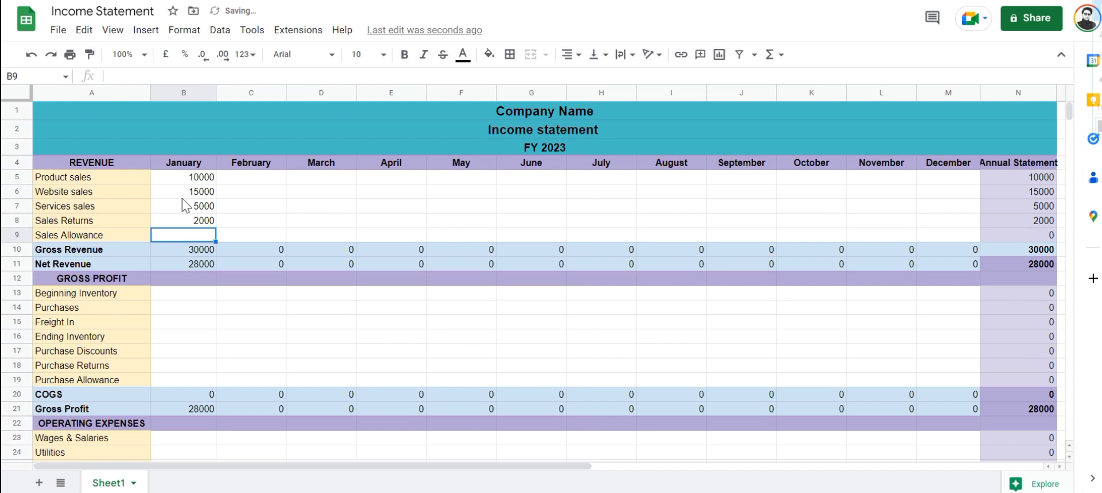
pyautogui.write('25')
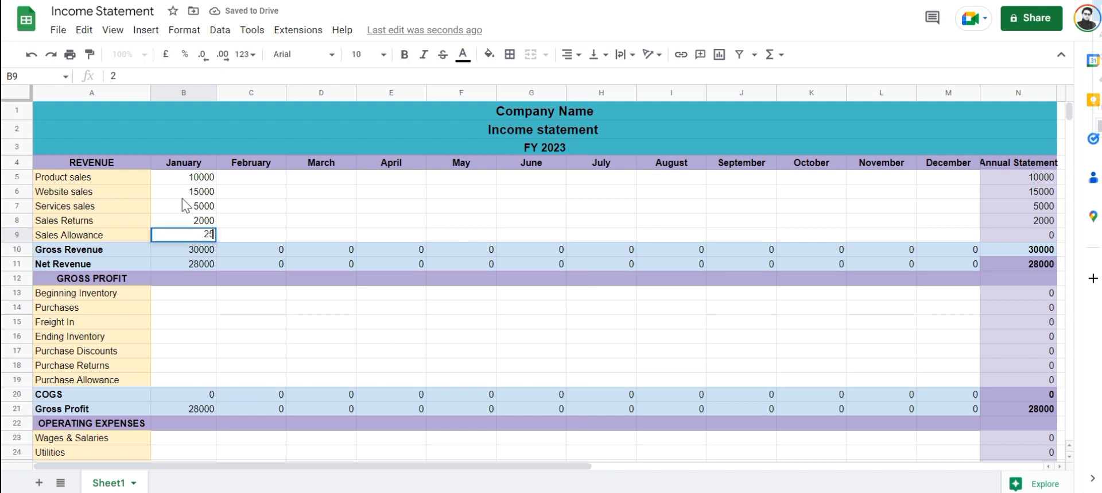
pyautogui.write('00')
pyautogui.press('Return')
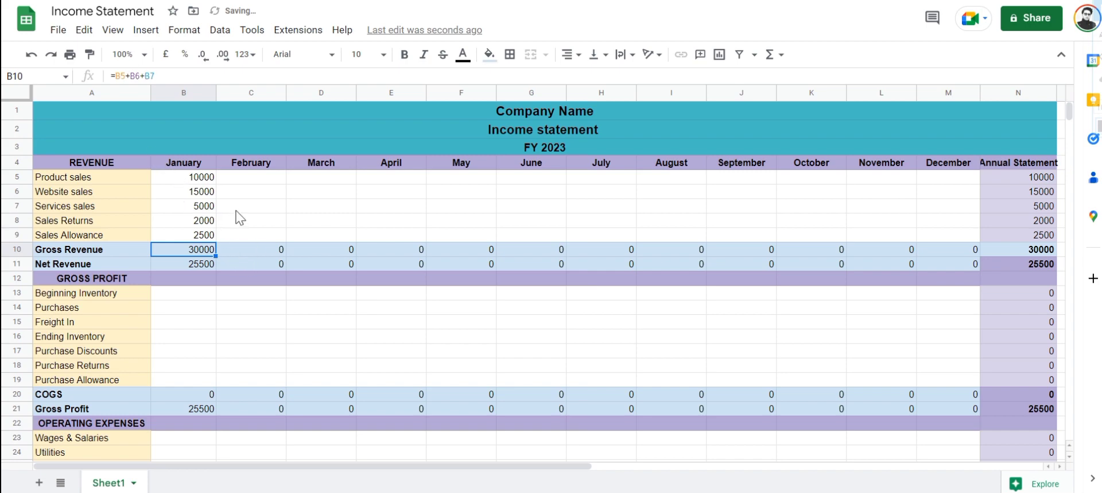
pyautogui.click(209, 236)
pyautogui.doubleClick(209, 236)
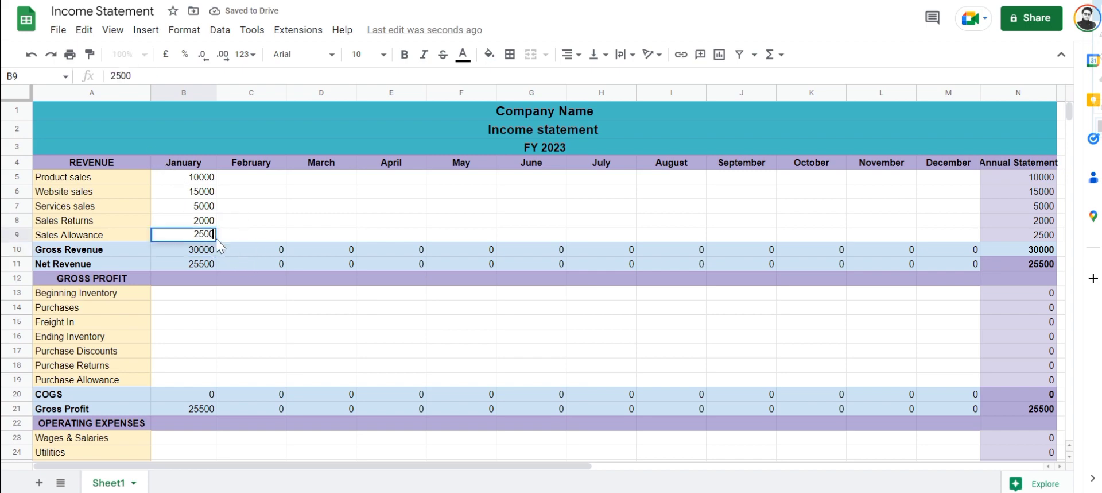
pyautogui.click(222, 191)
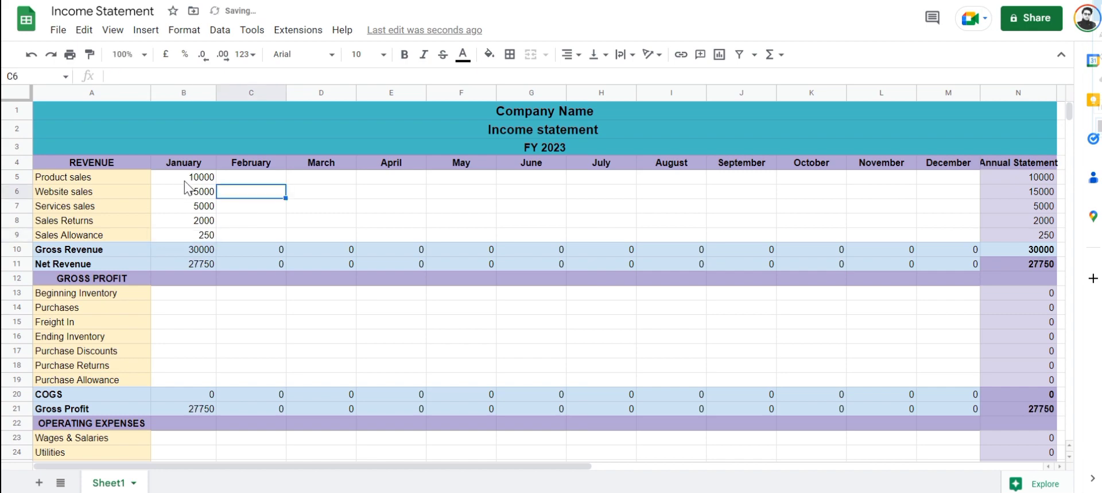
# - Copy the January revenue figures, from Product sales to Sales Allowance, into the February to December columns
pyautogui.click(200, 183)
pyautogui.moveTo(199, 191); pyautogui.dragTo(204, 229)
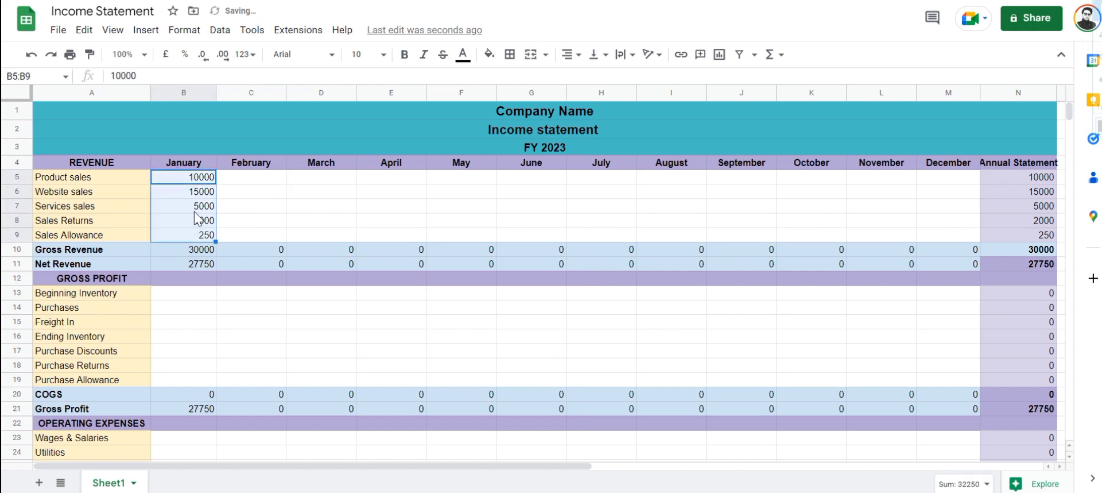
pyautogui.rightClick(212, 211)
pyautogui.click(247, 120)
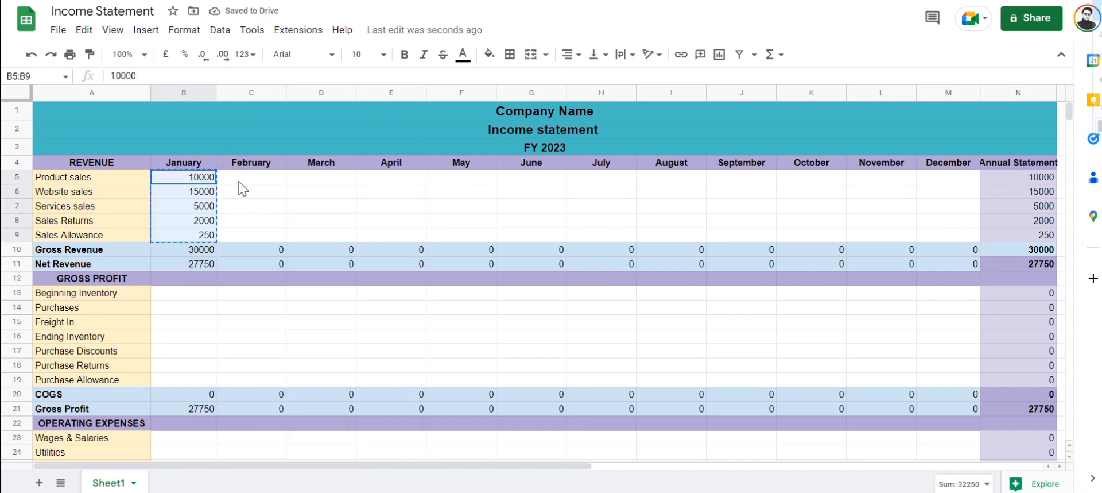
pyautogui.click(247, 181)
pyautogui.moveTo(331, 209); pyautogui.dragTo(941, 235)
pyautogui.rightClick(752, 204)
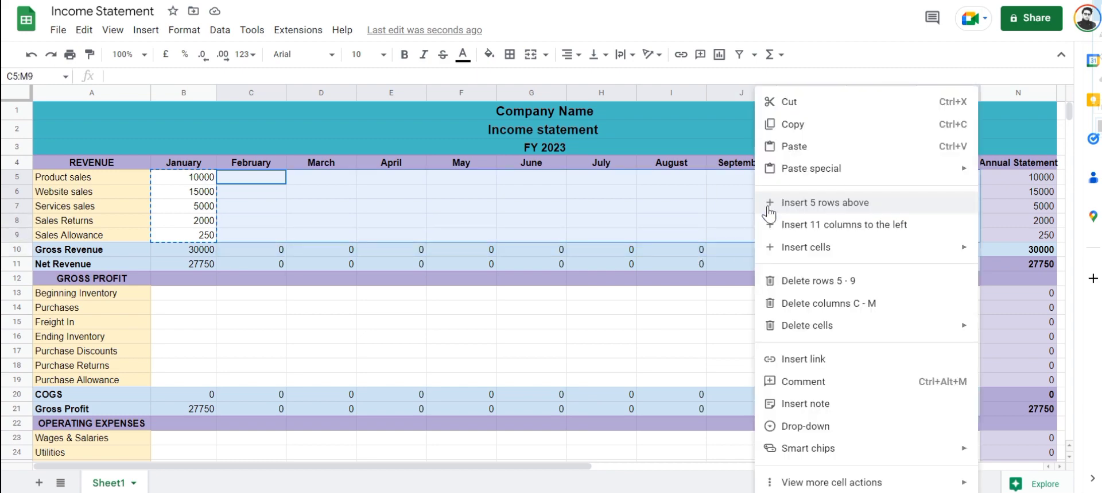
pyautogui.click(795, 151)
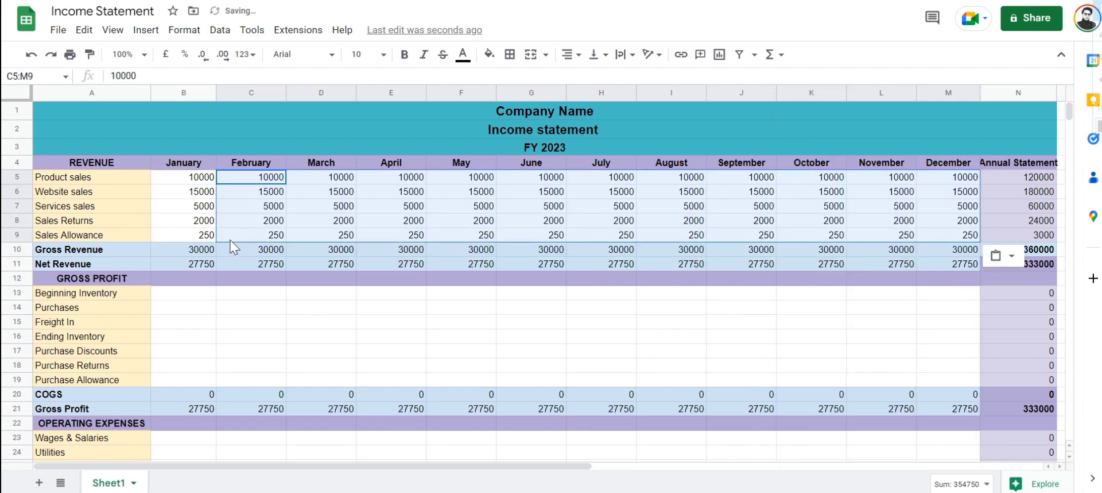
# - Examine the January sales entries and the formulas behind January Gross Revenue and Net Revenue
pyautogui.click(175, 206)
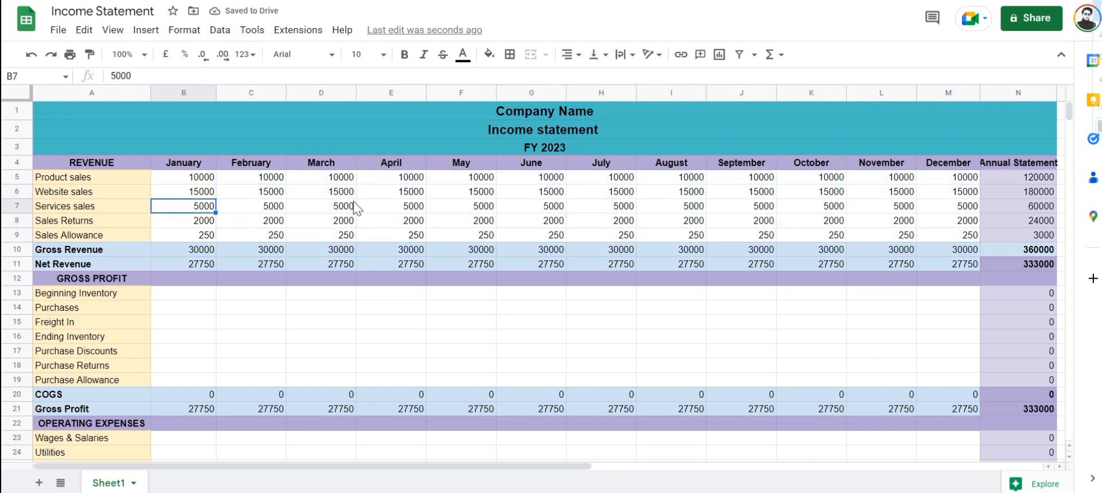
pyautogui.click(178, 223)
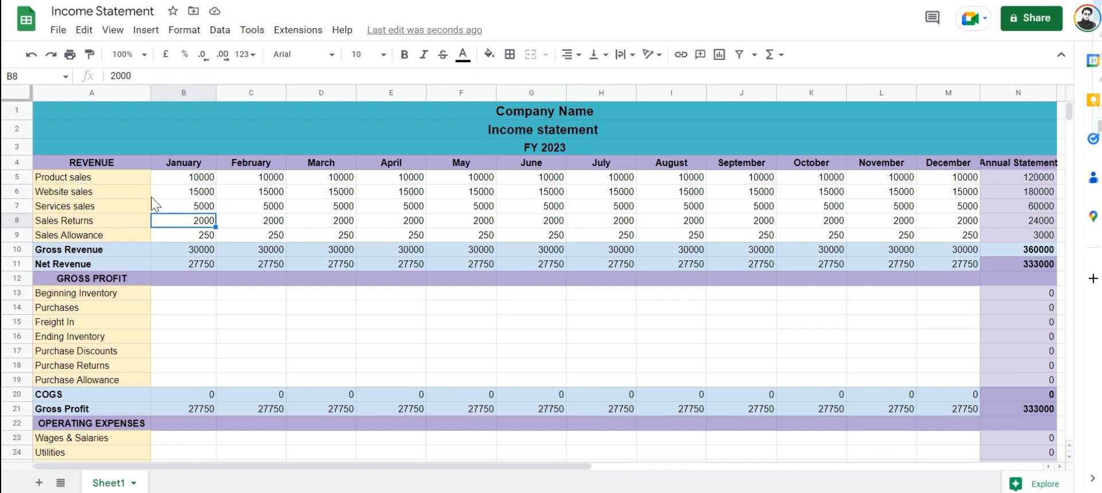
pyautogui.click(198, 252)
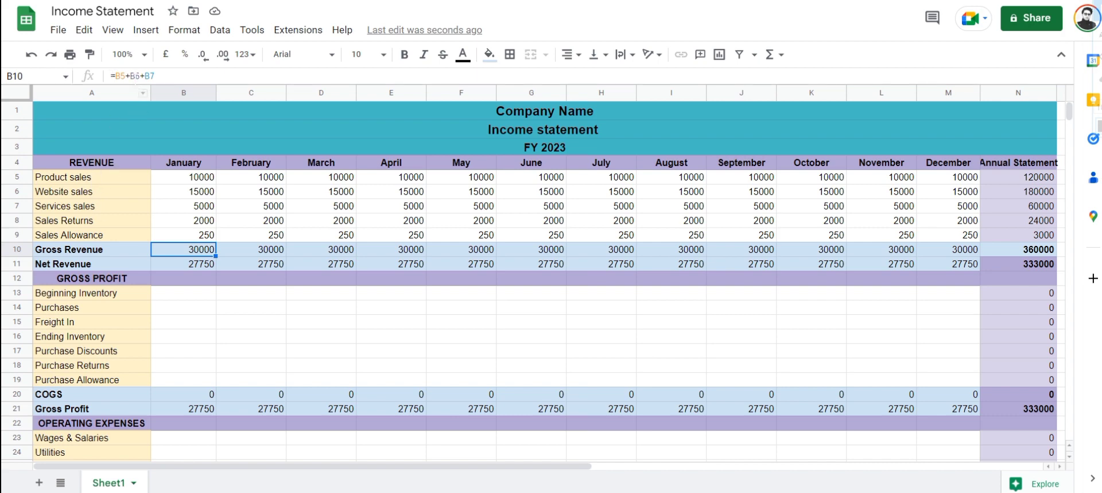
pyautogui.press('F2')
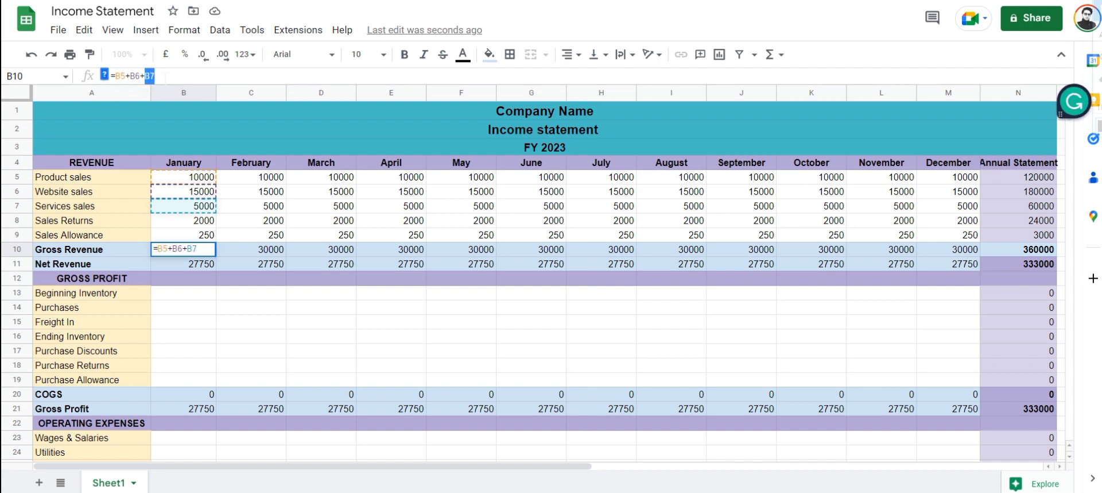
pyautogui.click(324, 191)
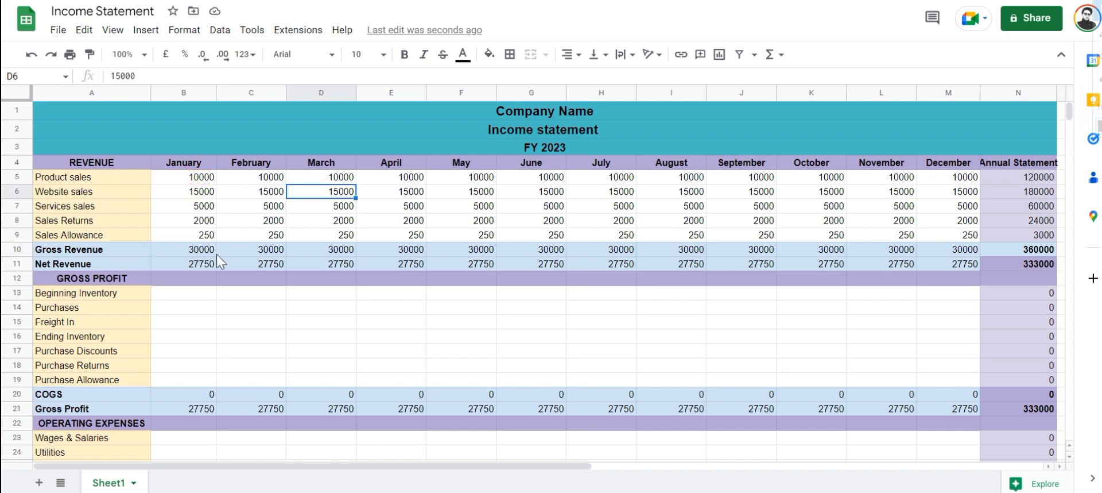
pyautogui.click(188, 263)
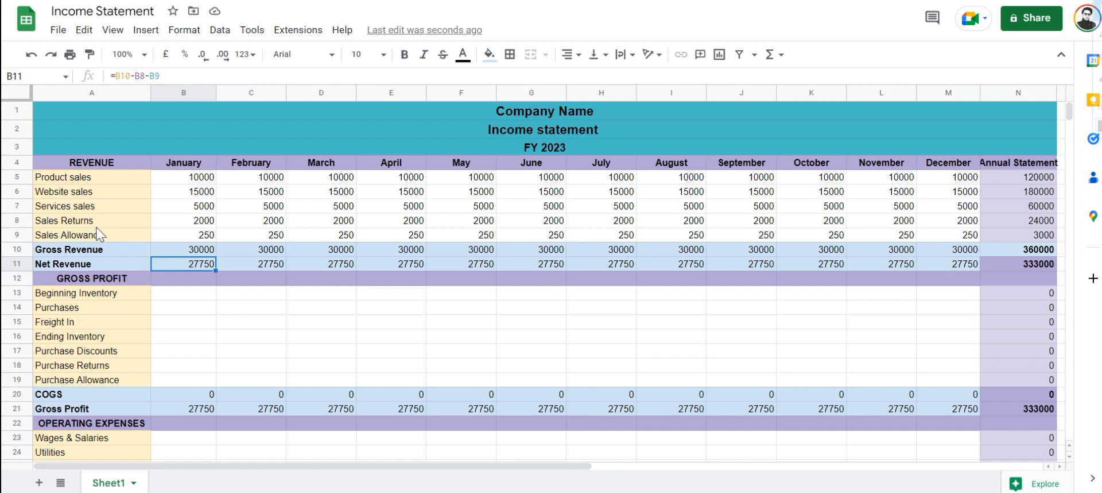
# - Fill the January Gross Revenue formula across to December and check the January Net Revenue formula
pyautogui.click(160, 240)
pyautogui.click(167, 249)
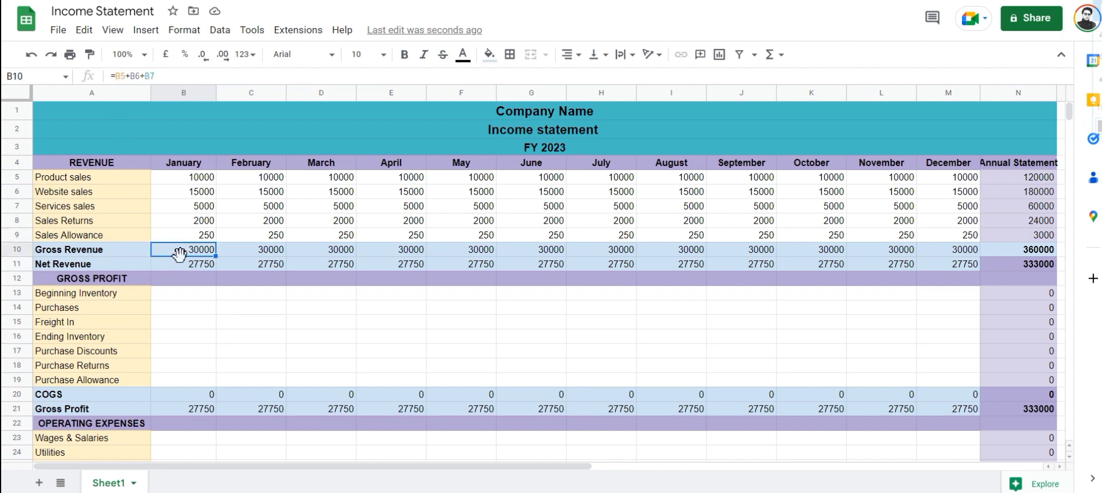
pyautogui.moveTo(216, 255); pyautogui.dragTo(605, 252)
pyautogui.moveTo(800, 247); pyautogui.dragTo(932, 253)
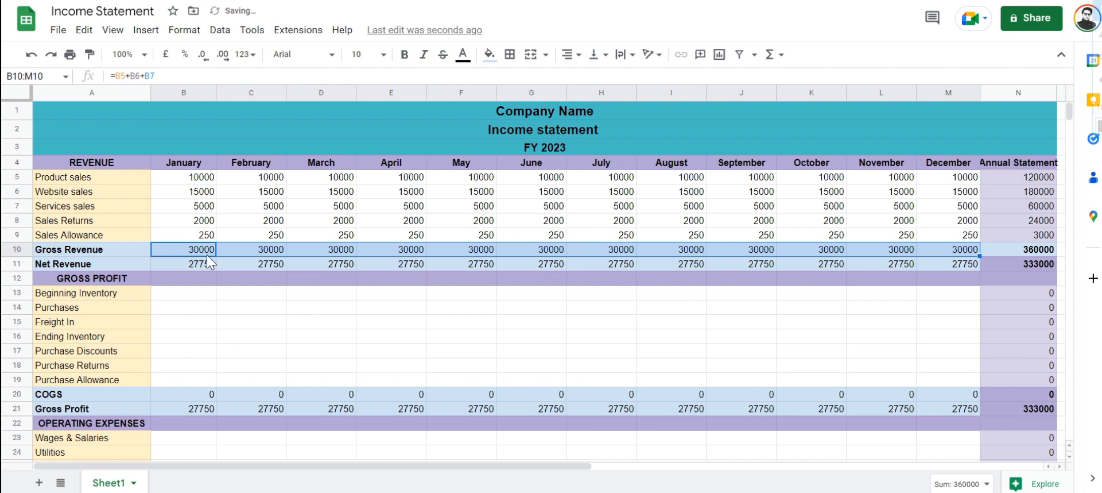
pyautogui.click(188, 264)
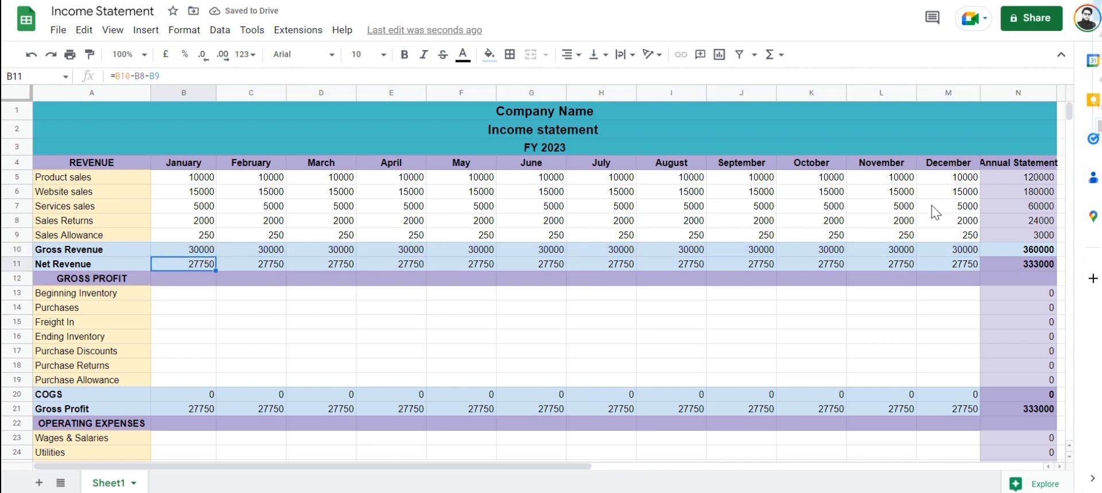
# - Enter the January inventory costs: 5000 for Beginning Inventory, 2500 for Purchases and 300 for Freight In
pyautogui.scroll(-1, 181, 227)
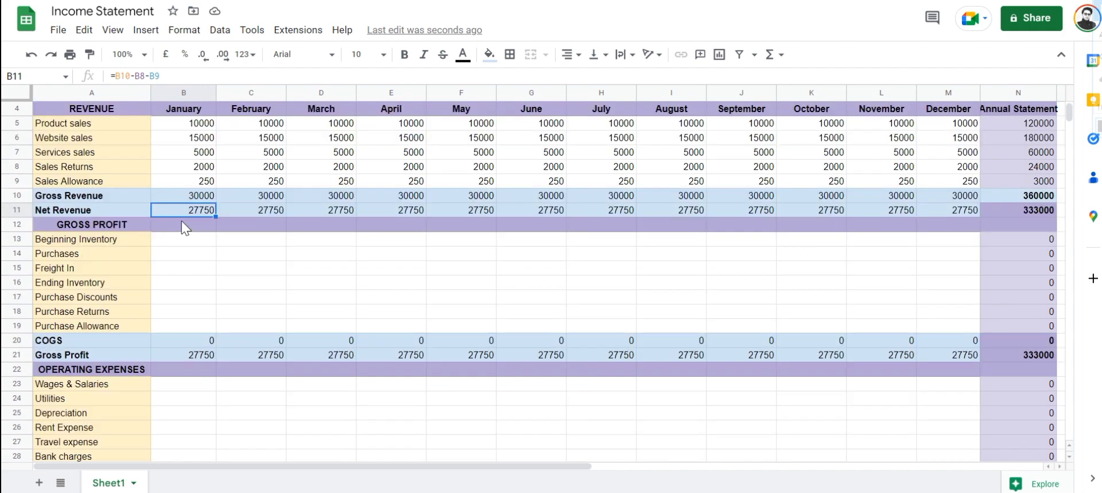
pyautogui.click(183, 252)
pyautogui.click(174, 242)
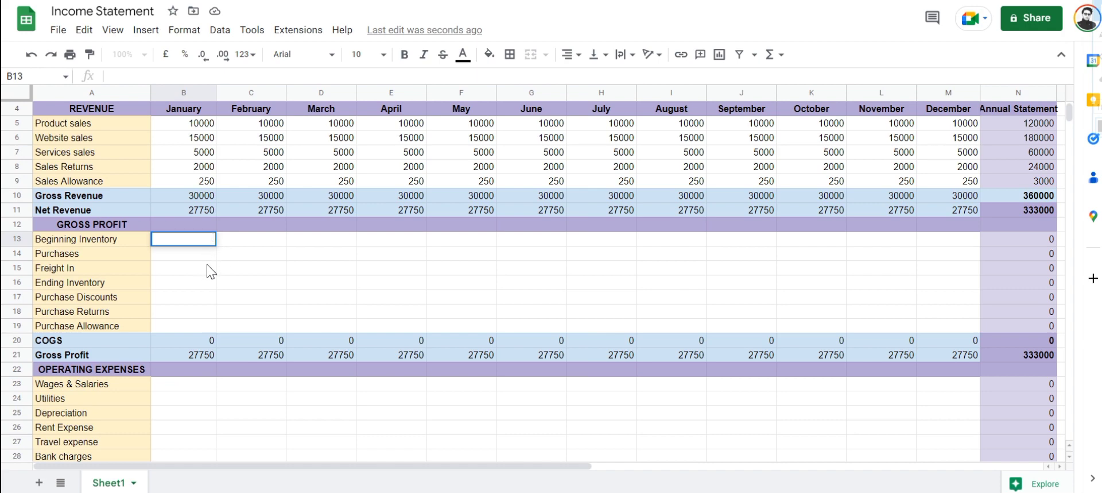
pyautogui.write('5000')
pyautogui.press('Return')
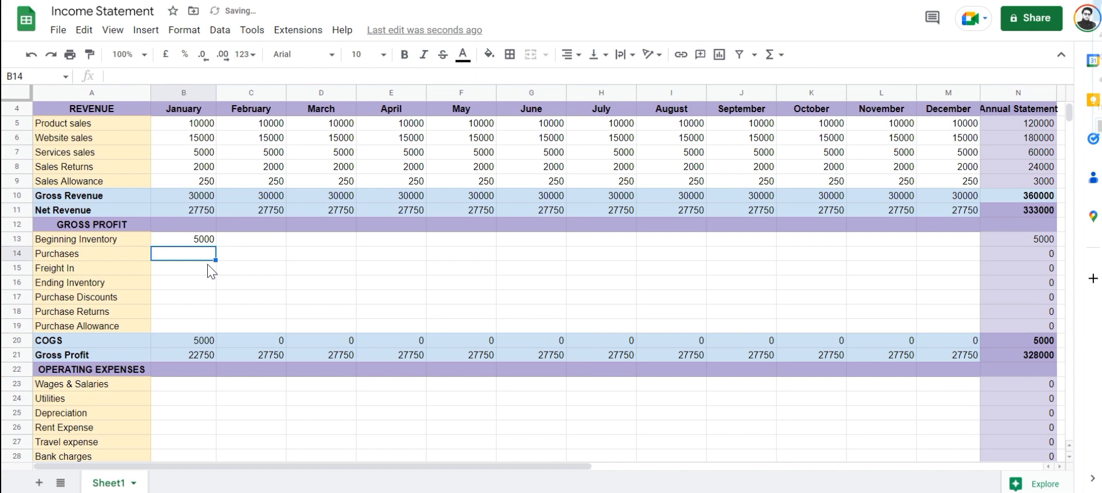
pyautogui.write('2')
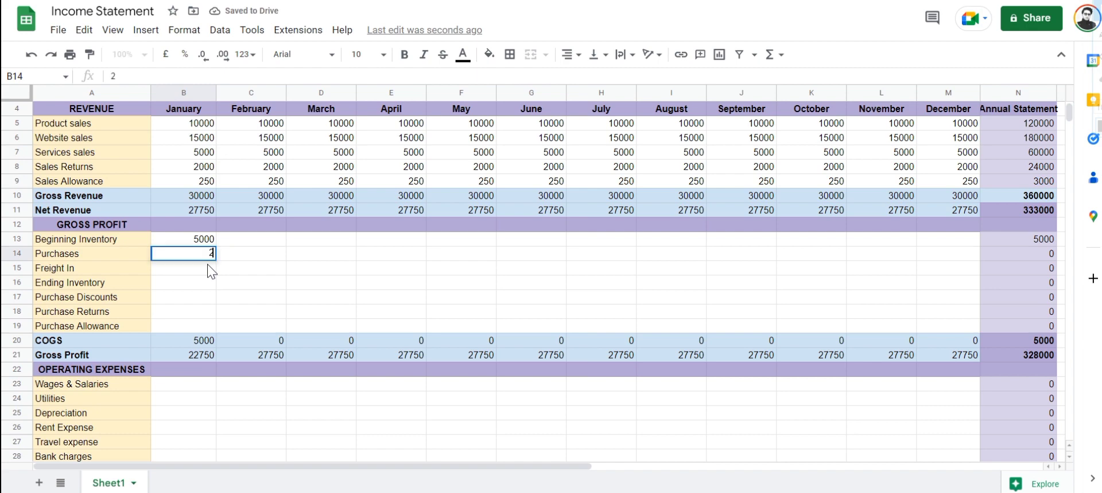
pyautogui.write('500')
pyautogui.press('Return')
pyautogui.write('300')
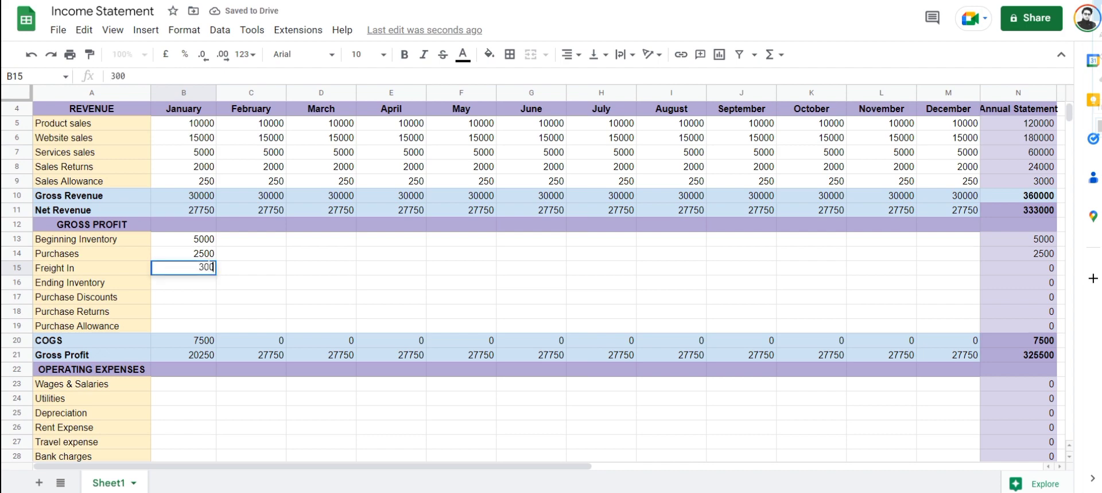
pyautogui.press('Return')
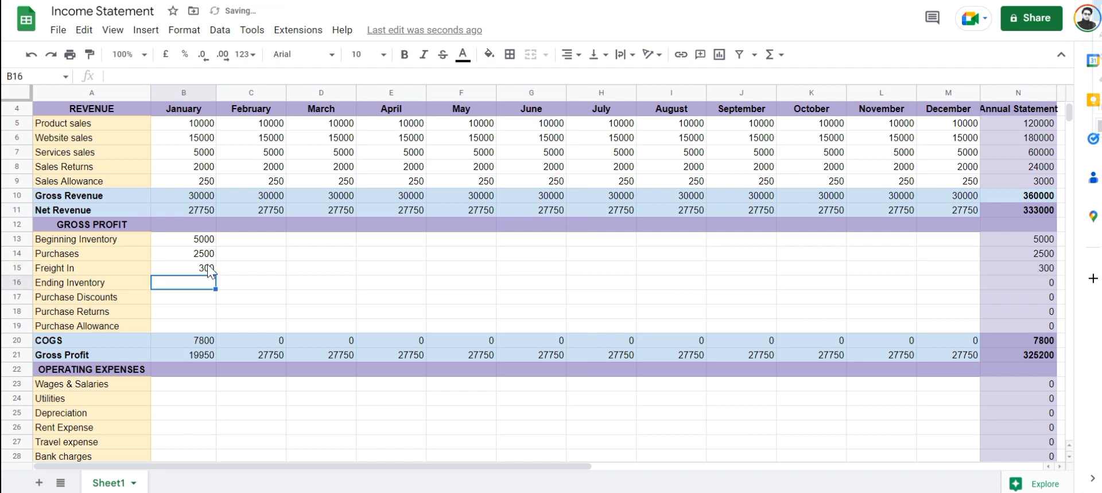
# - Enter January values of 150 for Ending Inventory, 200 for Purchase Discounts, 400 for Purchase Returns and 400 for Purchase Allowance
pyautogui.write('150')
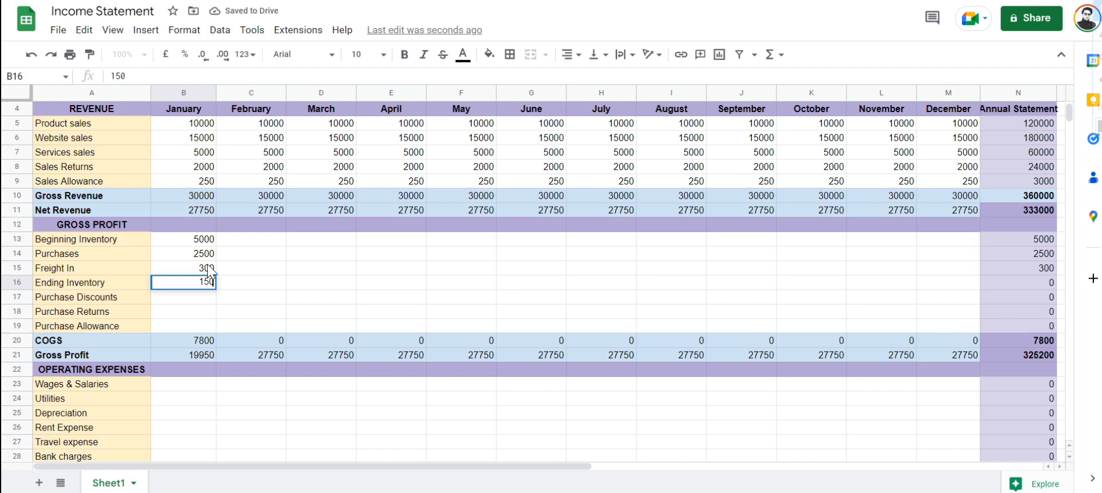
pyautogui.press('Return')
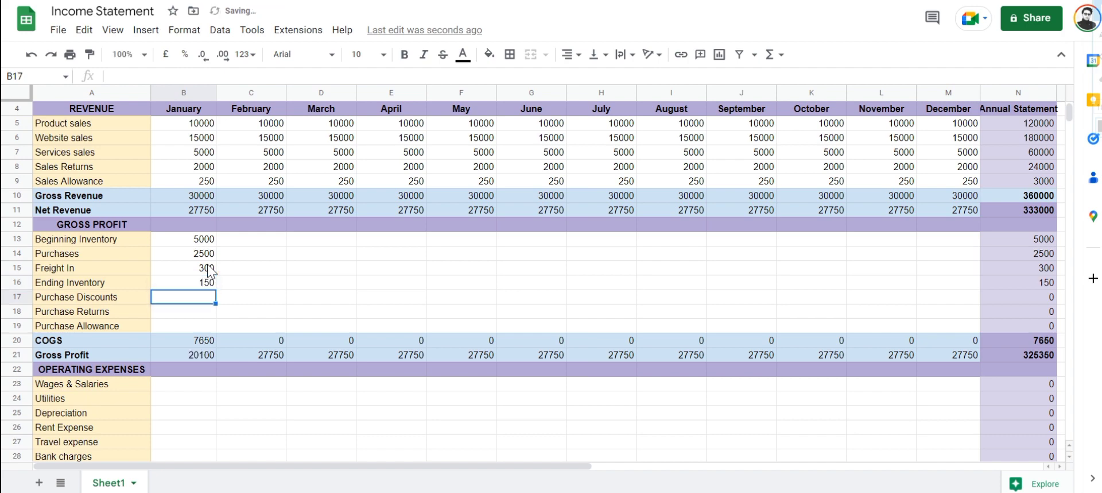
pyautogui.write('200')
pyautogui.press('Return')
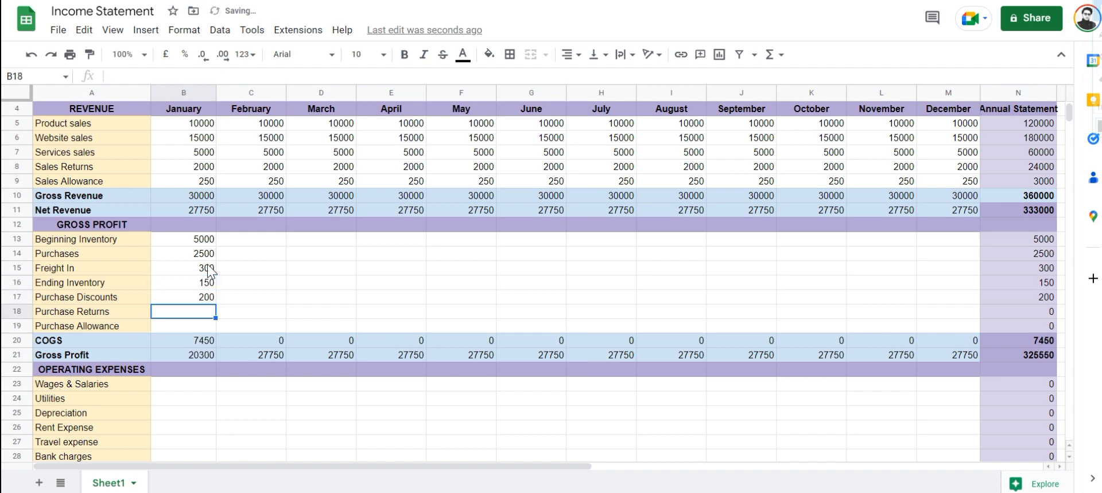
pyautogui.write('400')
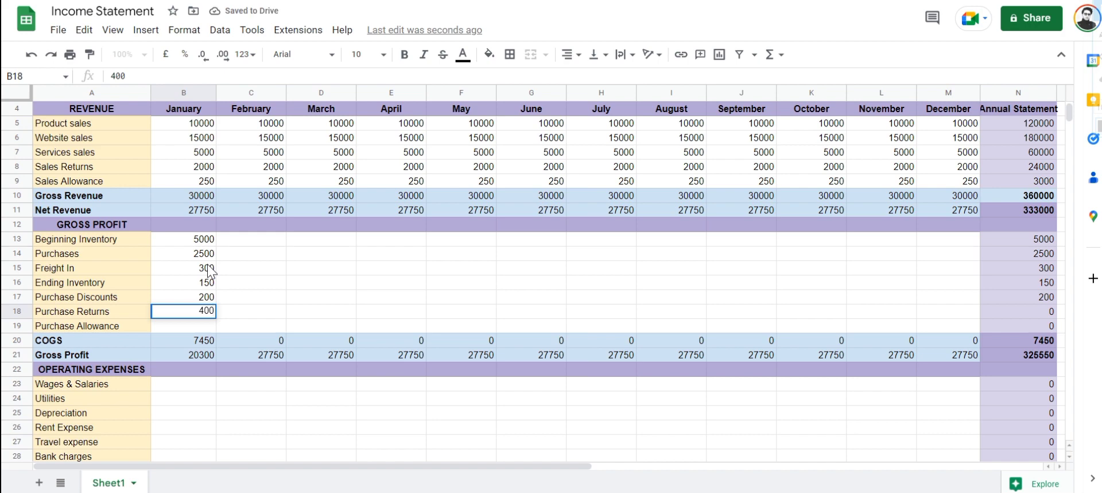
pyautogui.press('Return')
pyautogui.write('400')
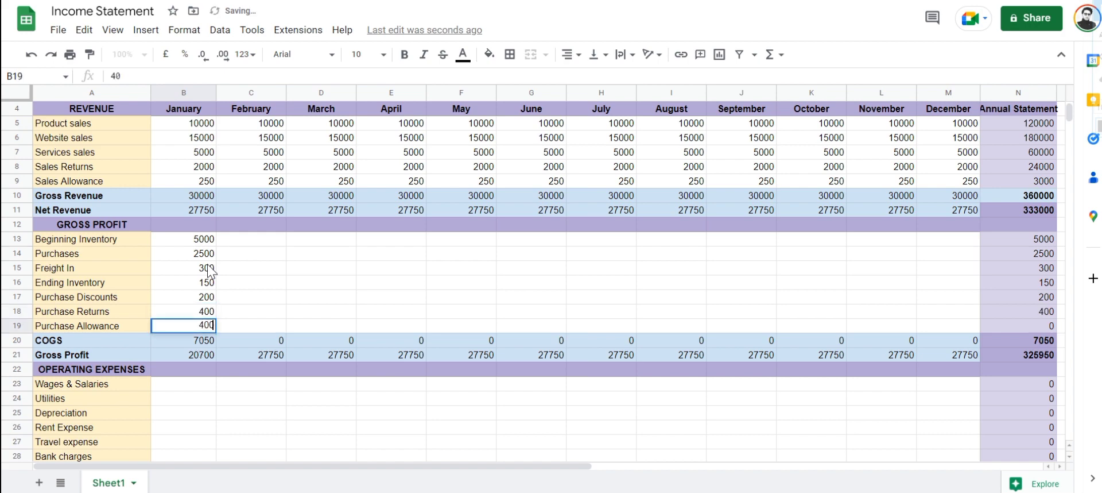
pyautogui.press('Return')
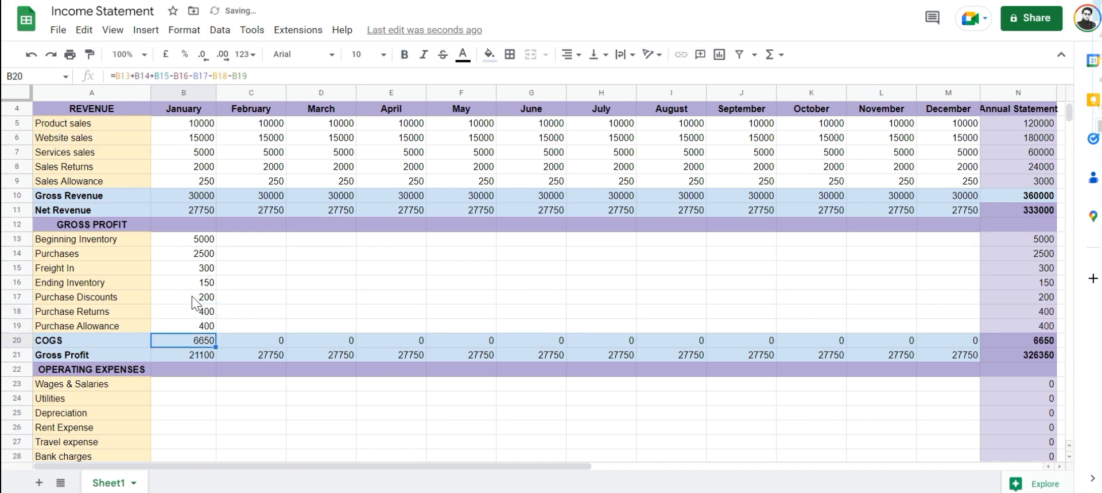
# - Copy the January figures from Beginning Inventory to Purchase Allowance into the February to December columns
pyautogui.moveTo(199, 242); pyautogui.dragTo(205, 325)
pyautogui.rightClick(204, 304)
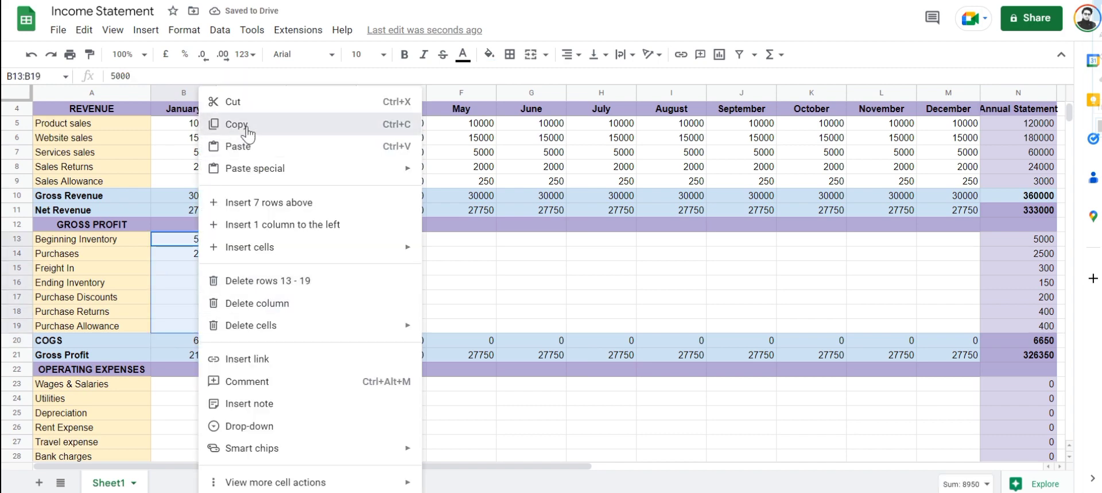
pyautogui.click(296, 120)
pyautogui.click(251, 239)
pyautogui.moveTo(396, 292); pyautogui.dragTo(946, 322)
pyautogui.rightClick(685, 265)
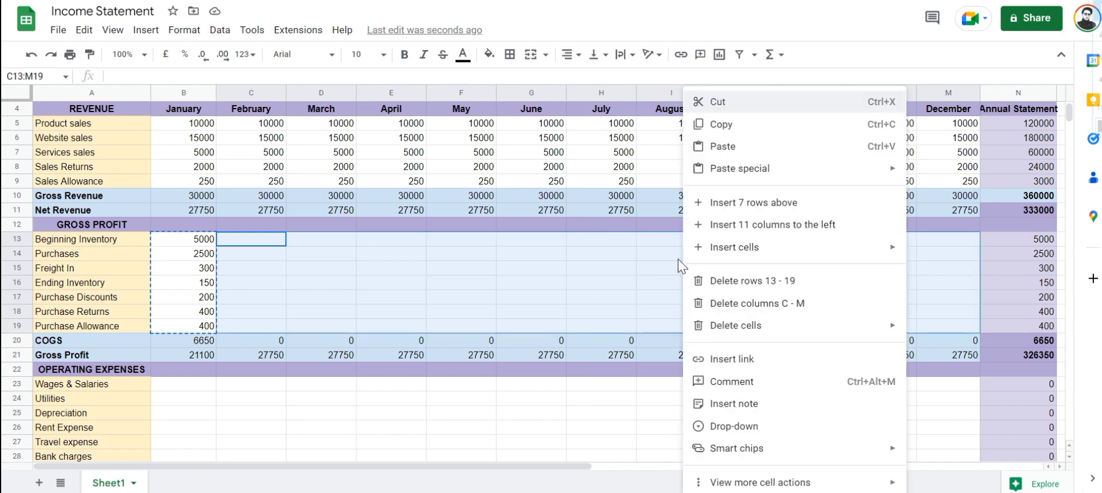
pyautogui.click(713, 155)
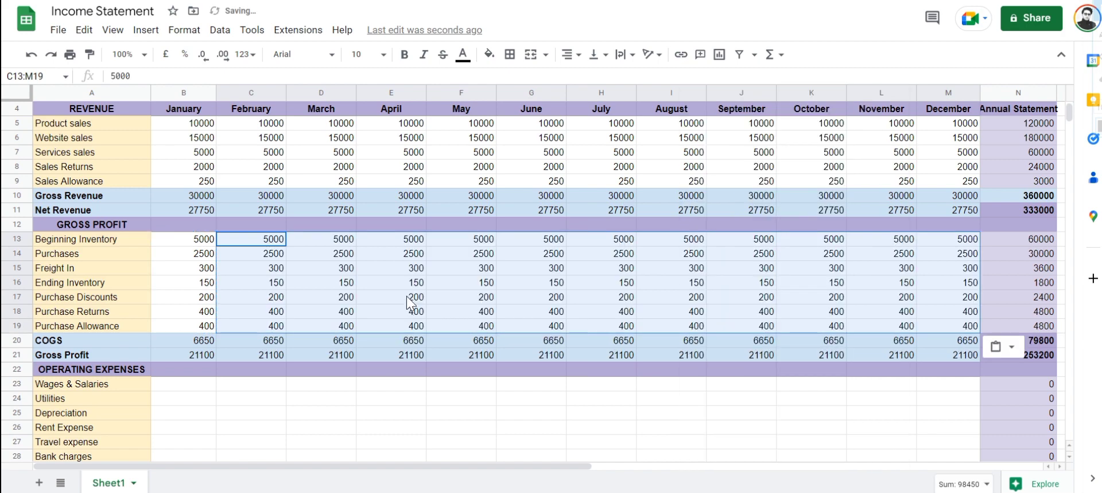
# - Check the January COGS formula against its row labels from Ending Inventory to Purchase Allowance
pyautogui.click(207, 285)
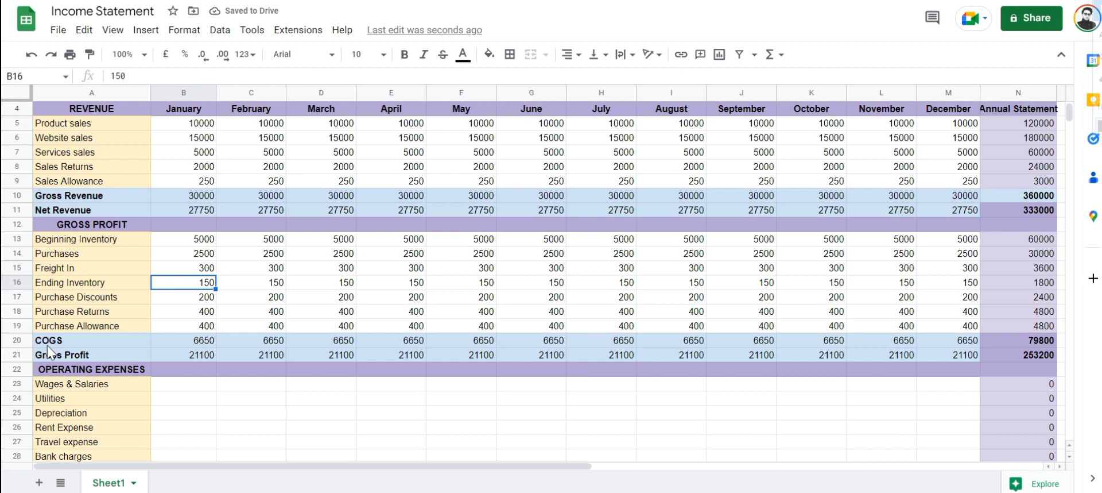
pyautogui.click(177, 345)
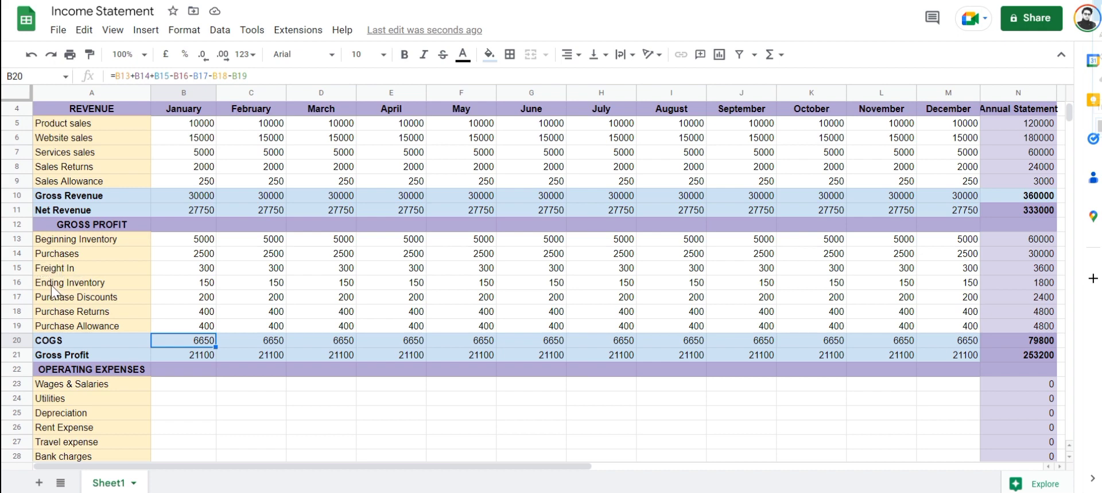
pyautogui.moveTo(53, 285); pyautogui.dragTo(61, 312)
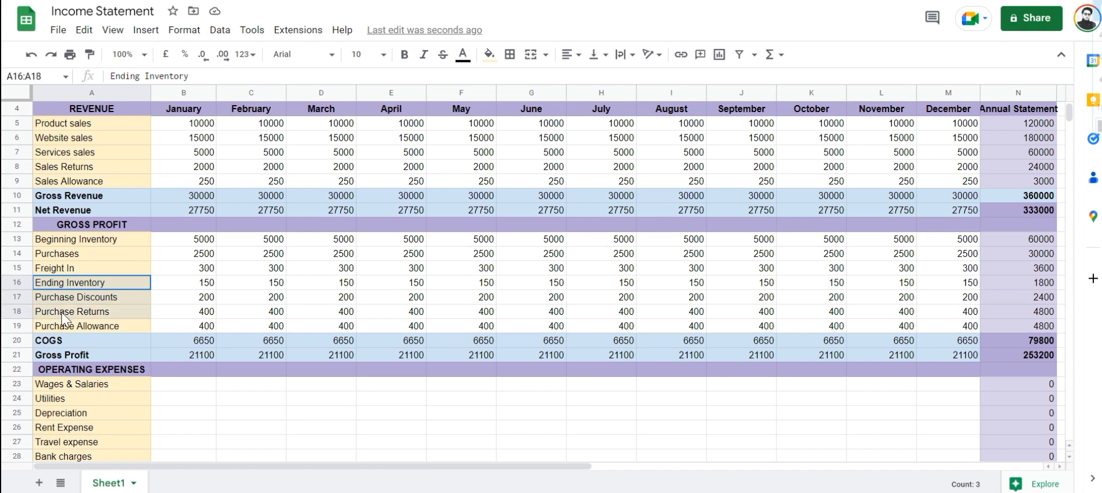
pyautogui.click(58, 302)
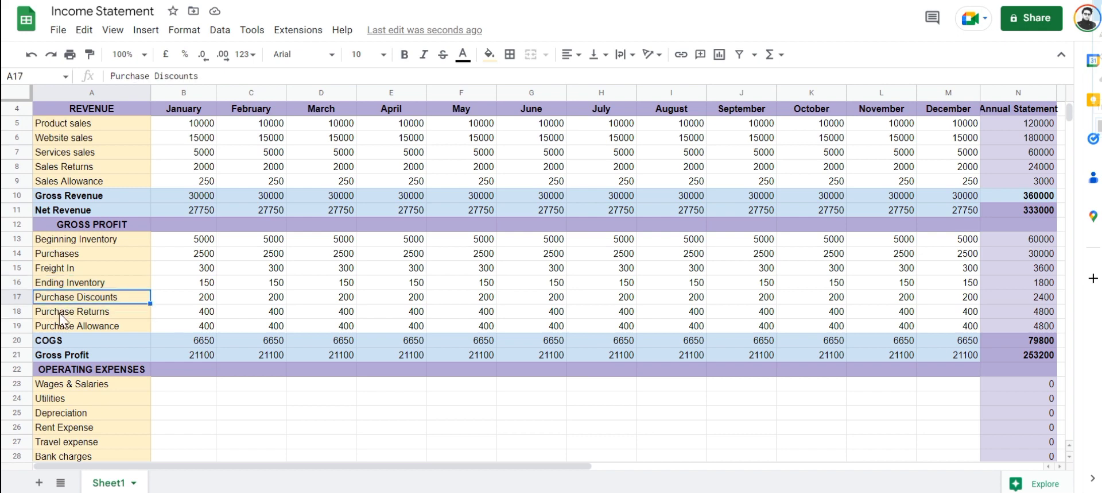
pyautogui.click(60, 312)
pyautogui.click(60, 326)
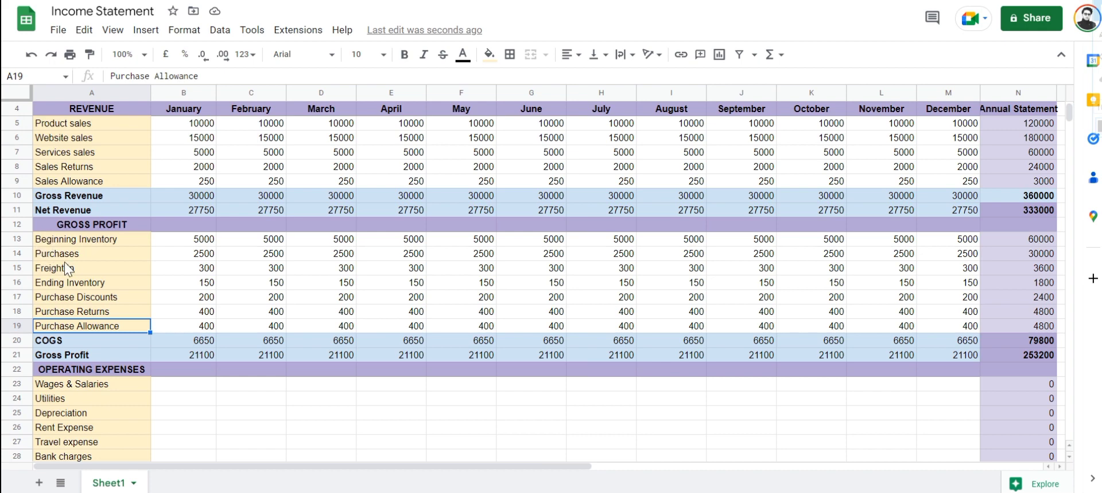
# - Trace the individual cell references in the January COGS formula to the inventory and purchase rows
pyautogui.click(192, 342)
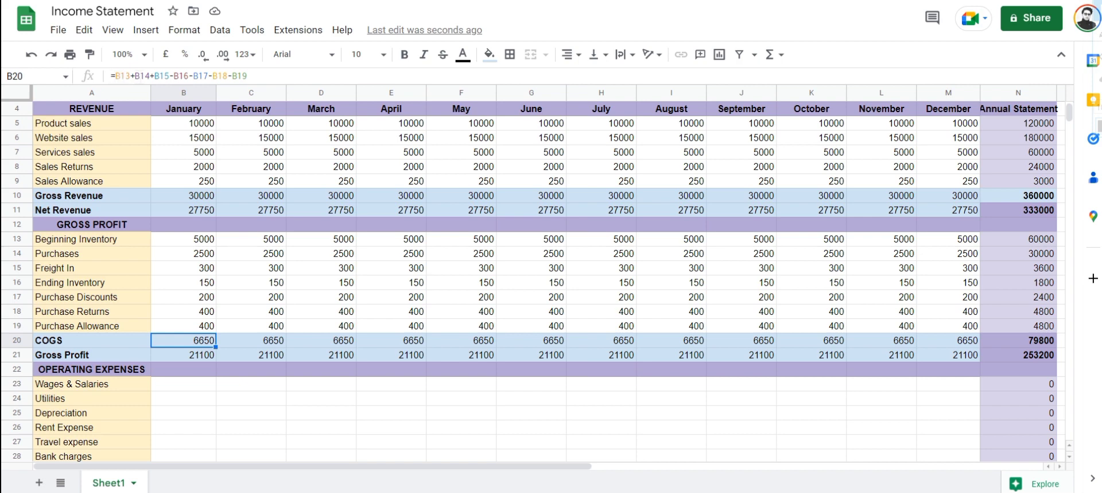
pyautogui.click(142, 75)
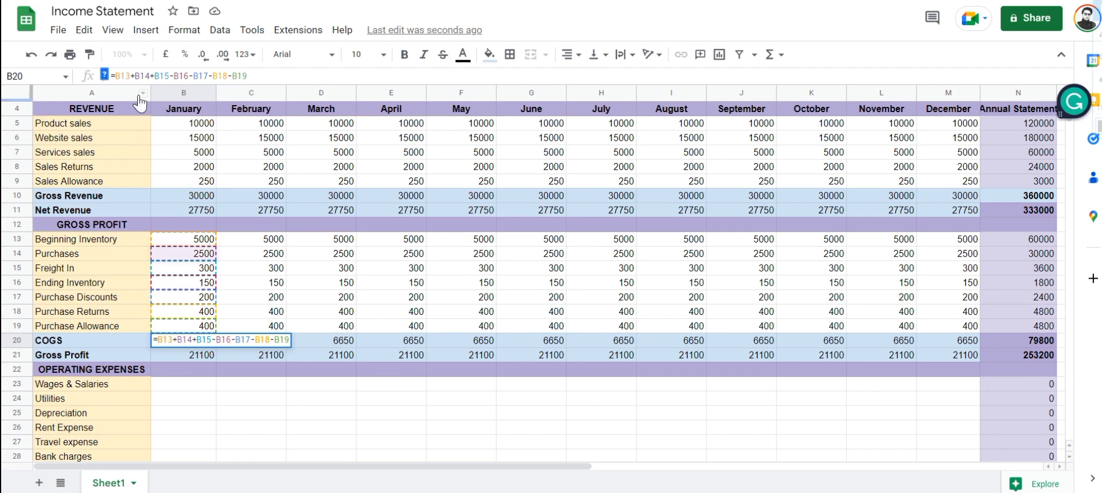
pyautogui.click(167, 76)
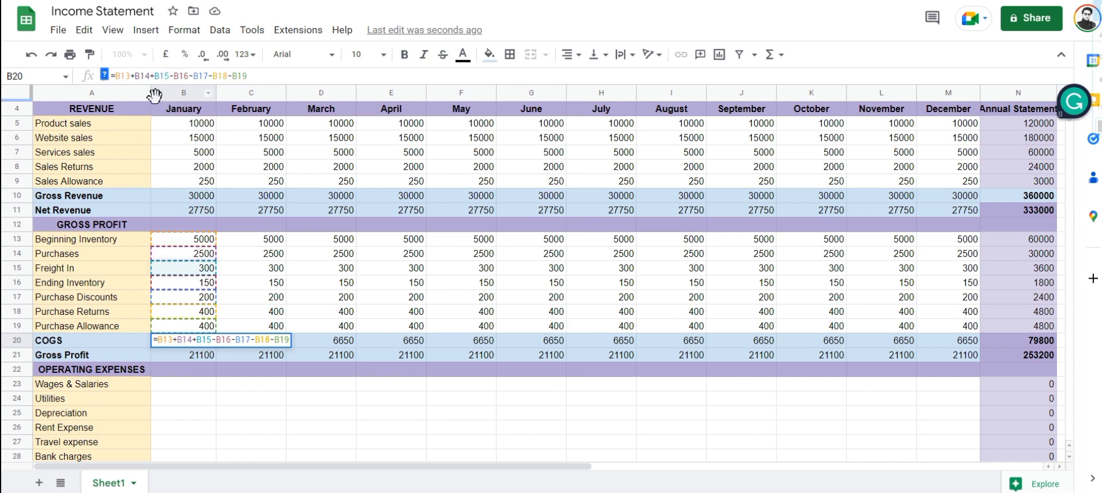
pyautogui.click(184, 76)
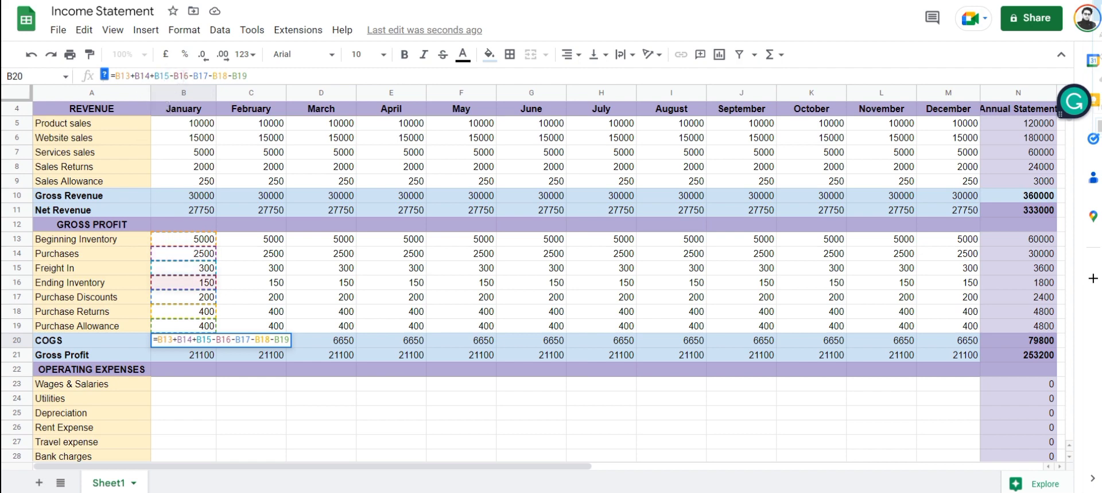
pyautogui.click(199, 76)
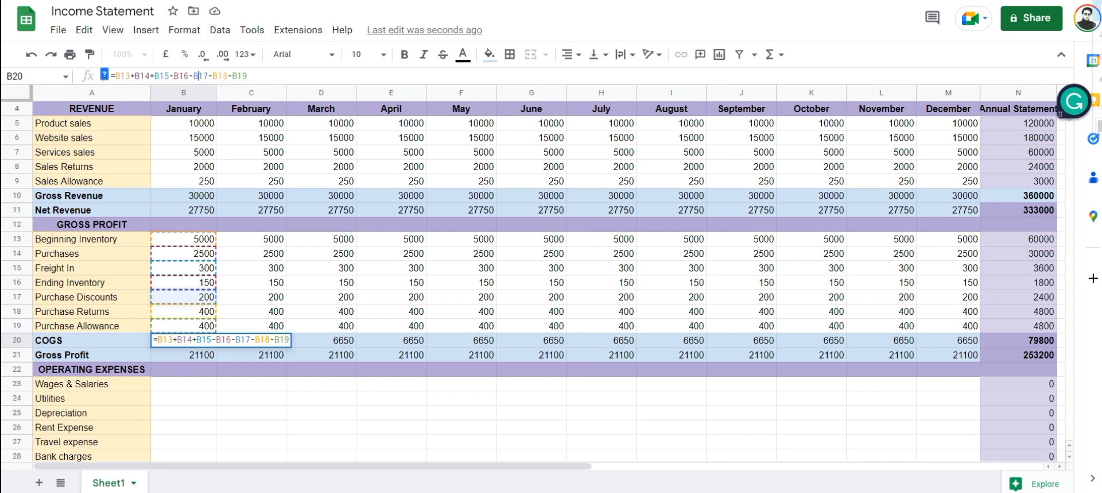
pyautogui.click(230, 75)
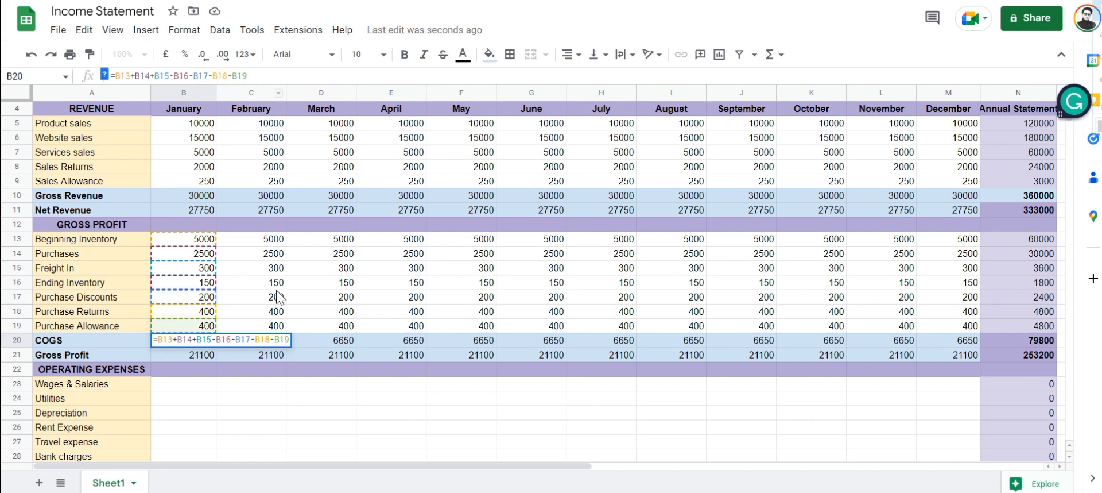
pyautogui.click(258, 284)
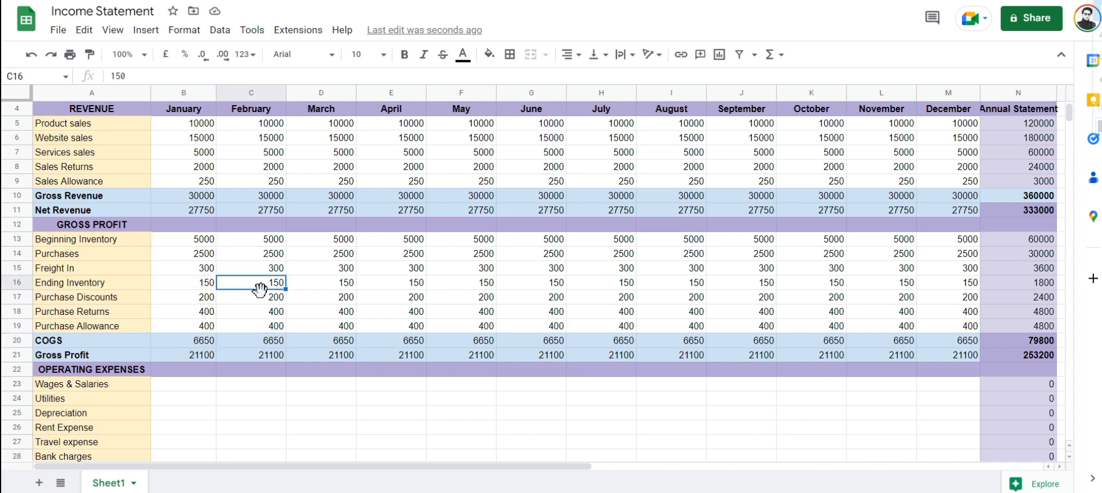
# - Examine how the January Gross Profit formula uses Net Revenue and COGS
pyautogui.click(189, 342)
pyautogui.click(188, 355)
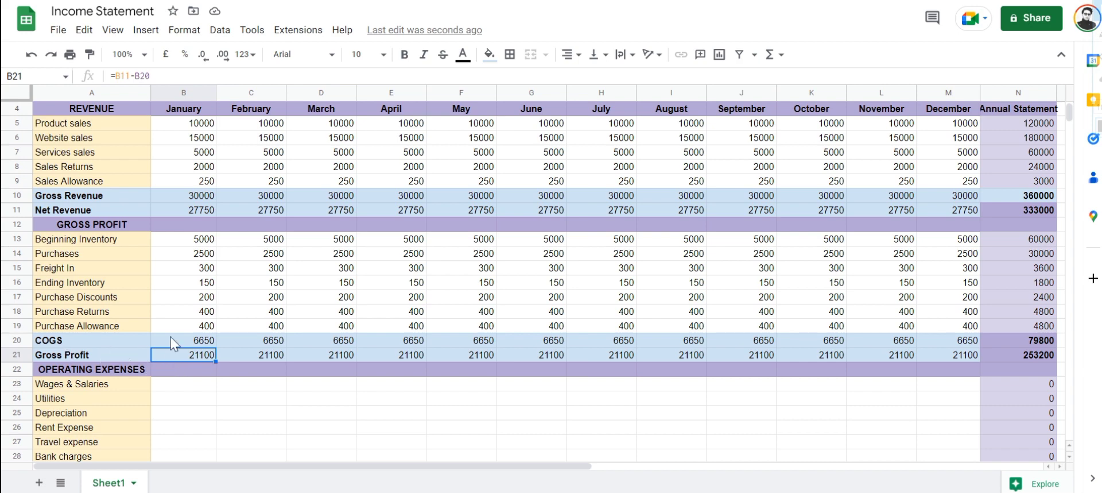
pyautogui.click(185, 339)
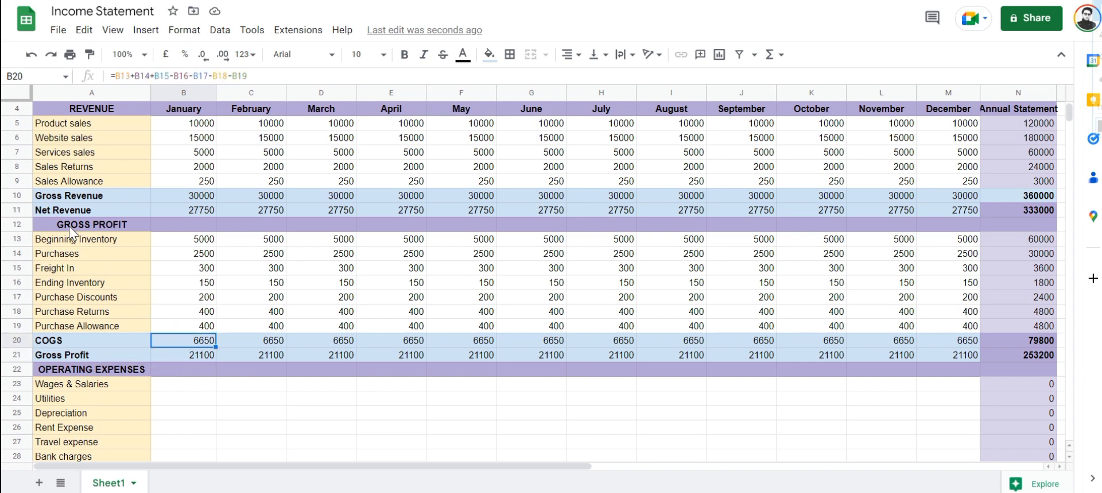
pyautogui.click(195, 354)
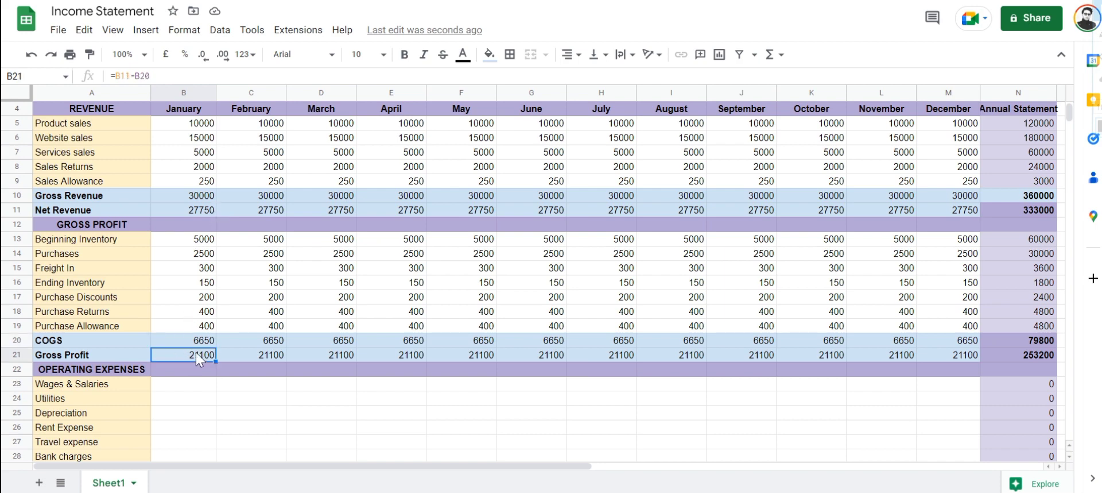
pyautogui.click(122, 76)
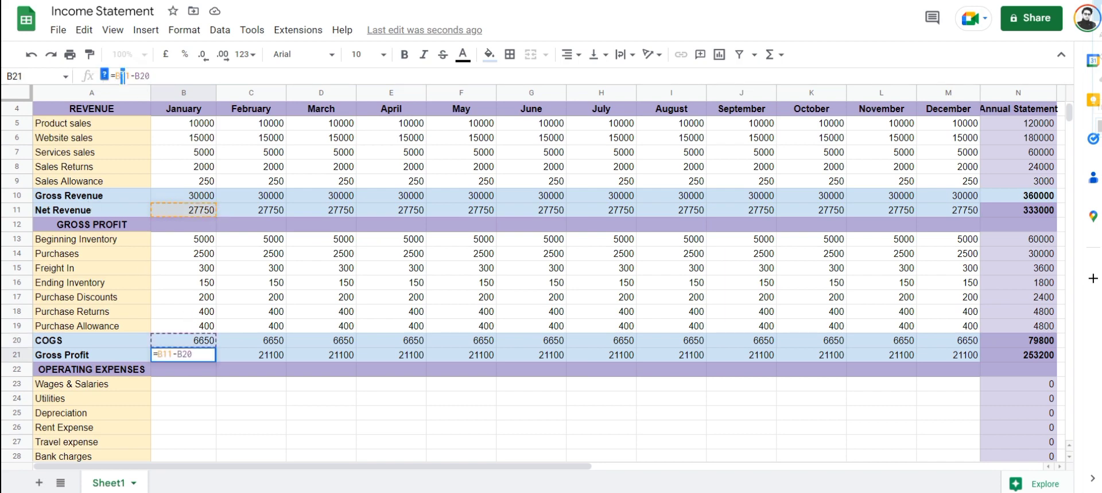
pyautogui.click(249, 343)
# - Fill the January COGS formula across to August
pyautogui.click(211, 340)
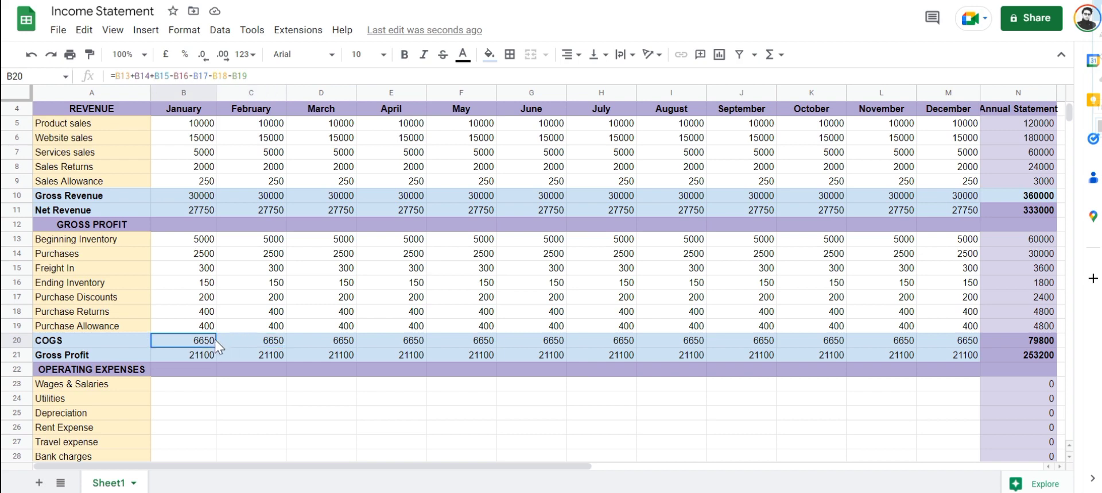
pyautogui.moveTo(215, 347); pyautogui.dragTo(697, 349)
# - Enter the January operating expenses: 4500 for Wages & Salaries, 500 for Utilities and 450 for Depreciation
pyautogui.scroll(-1, 271, 328)
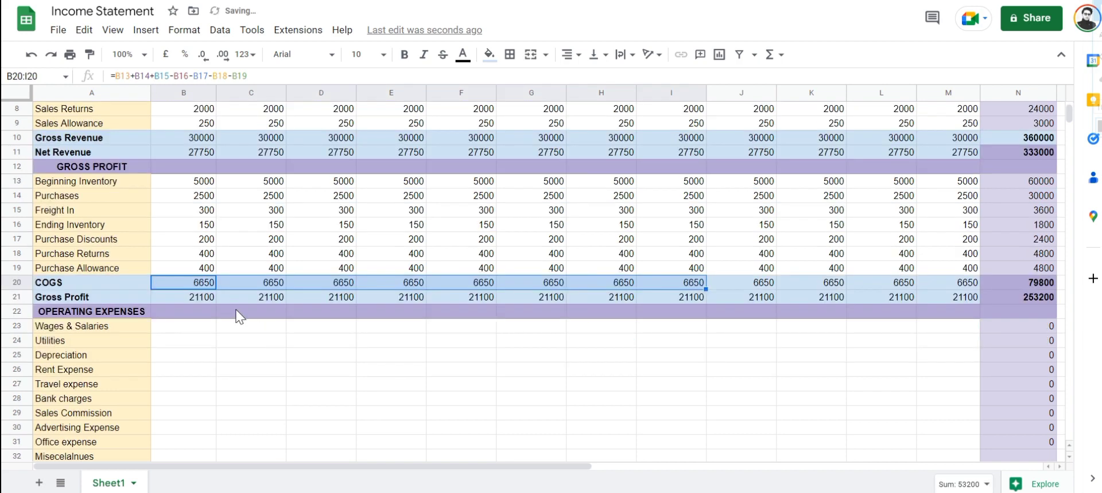
pyautogui.scroll(-1, 226, 313)
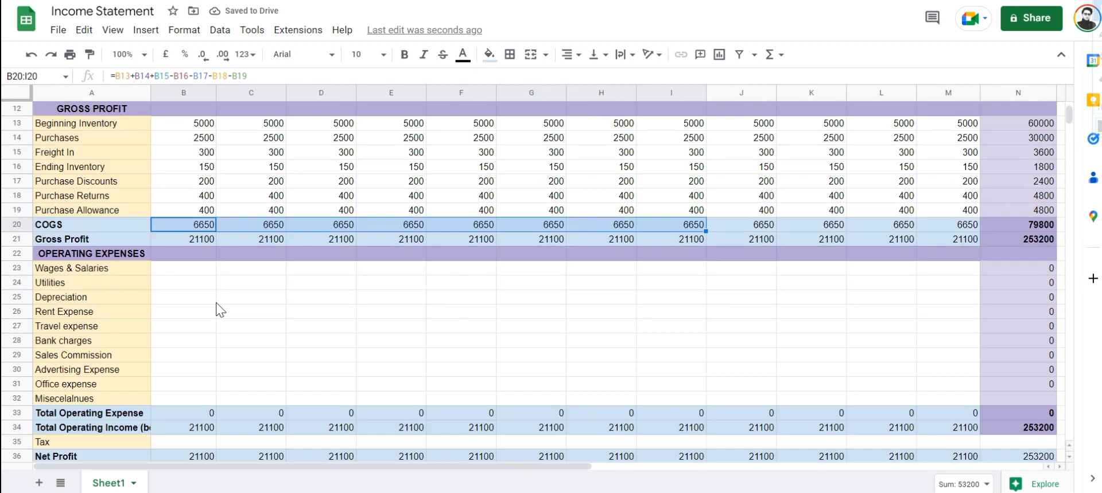
pyautogui.click(186, 269)
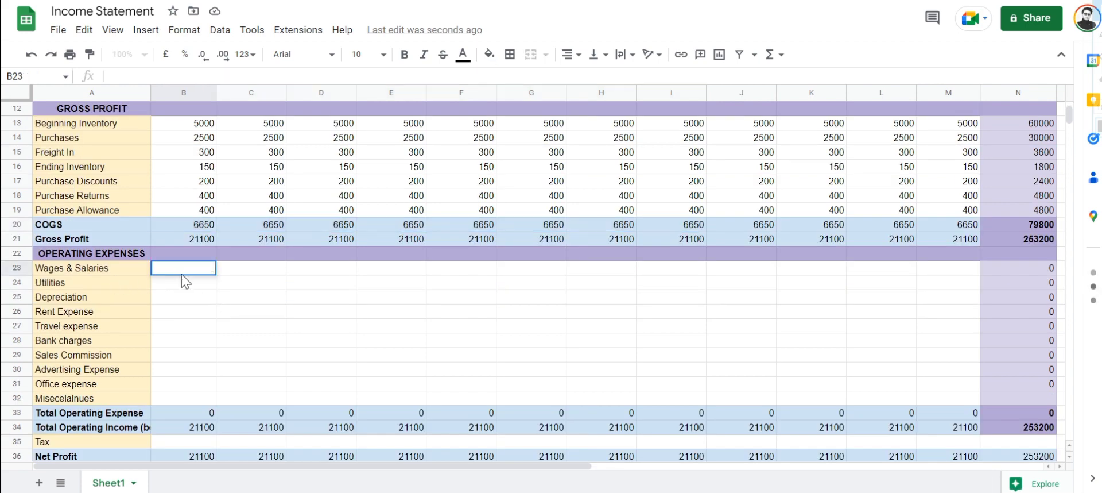
pyautogui.write('4500')
pyautogui.press('Return')
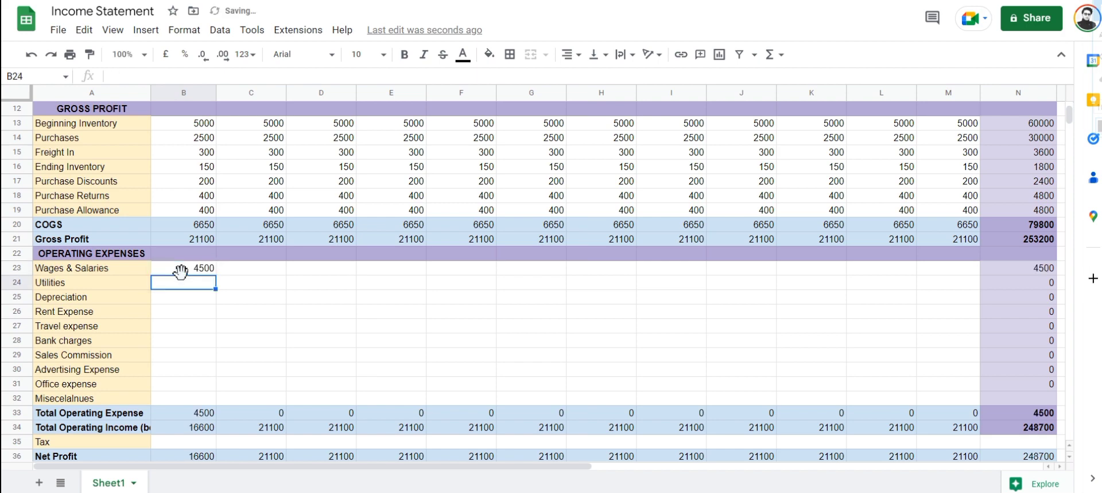
pyautogui.write('5')
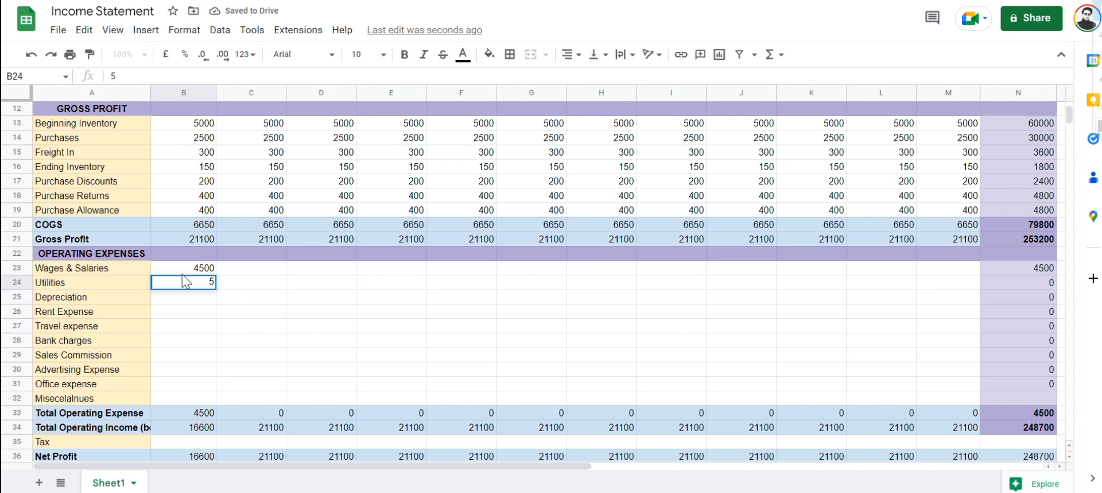
pyautogui.write('00')
pyautogui.press('Return')
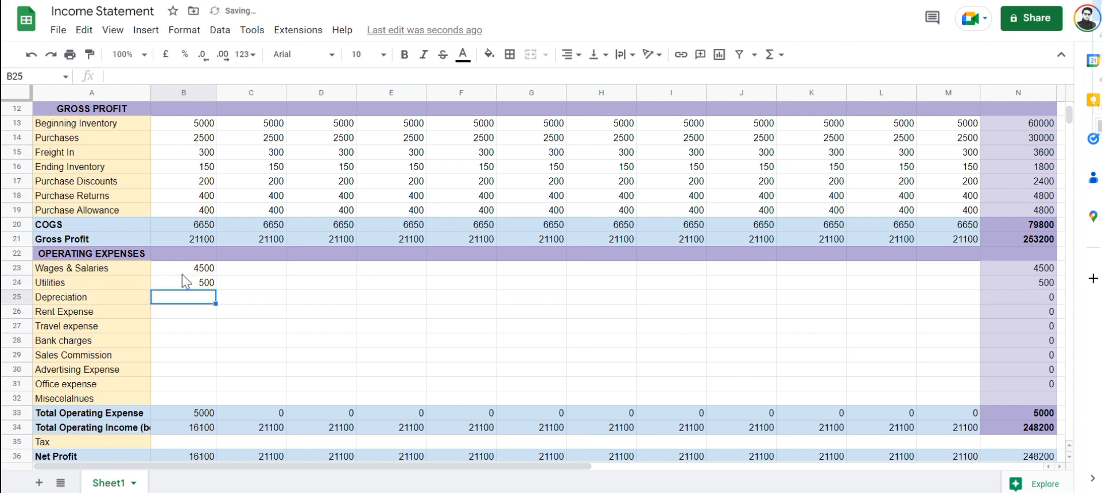
pyautogui.write('450')
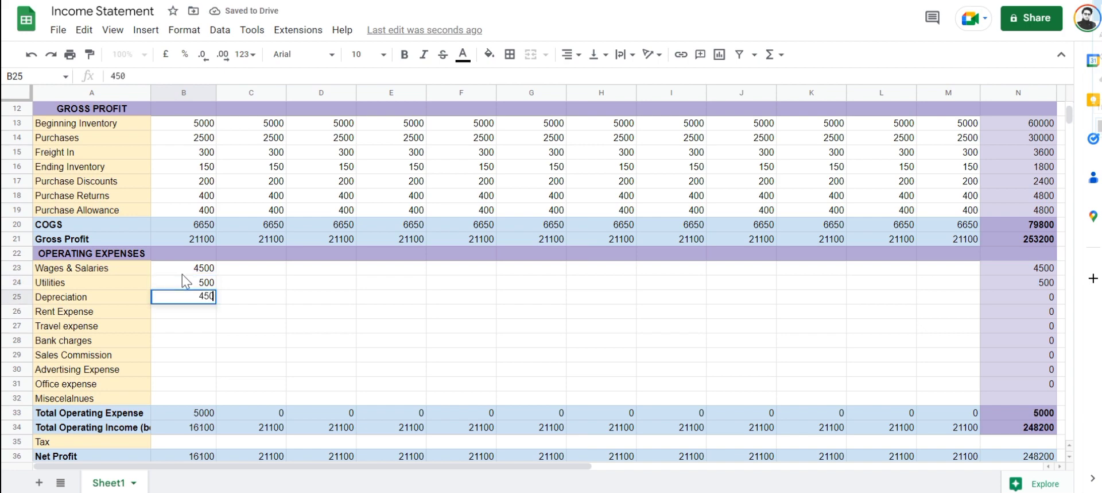
pyautogui.press('Return')
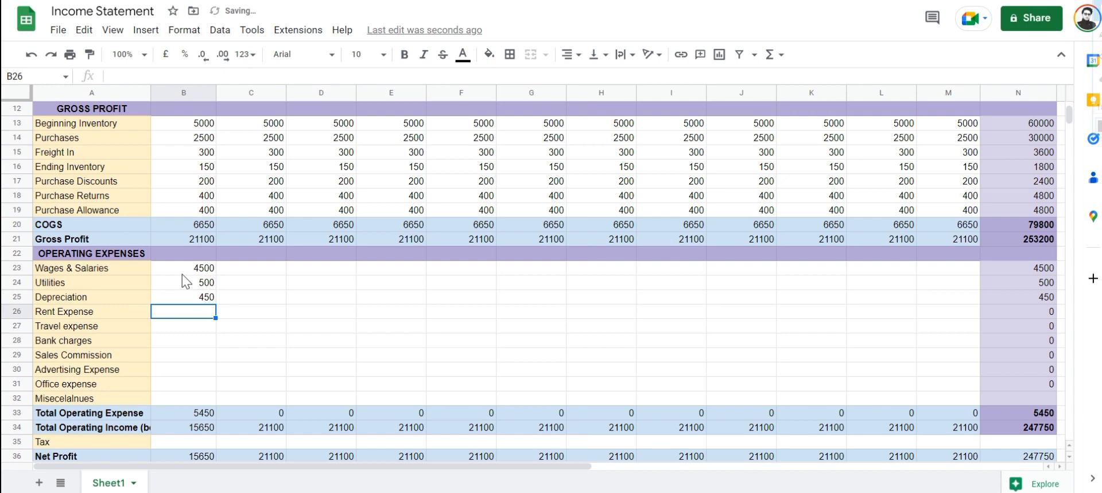
# - Enter January values of 800 for Rent Expense, 400 for Travel expense and 300 for Bank charges
pyautogui.write('800')
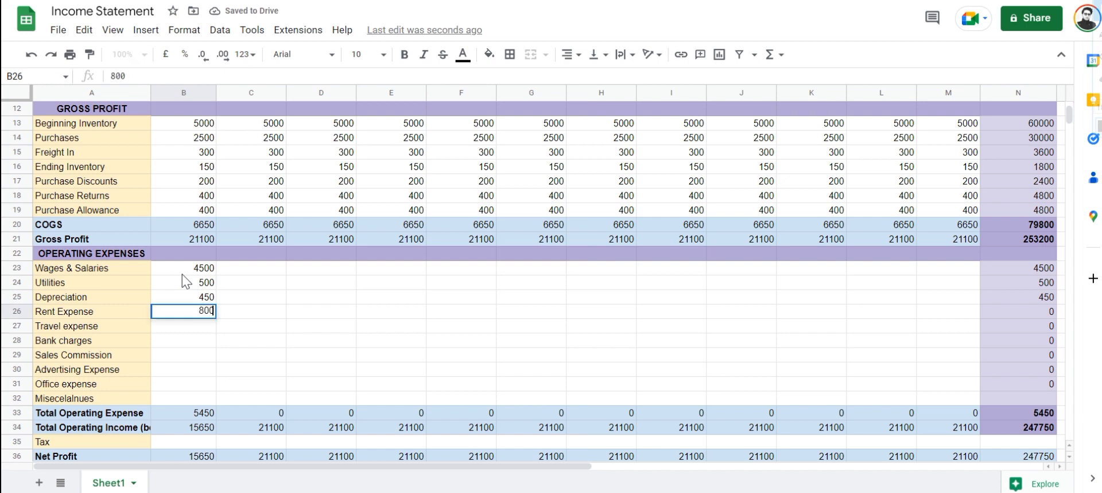
pyautogui.press('Return')
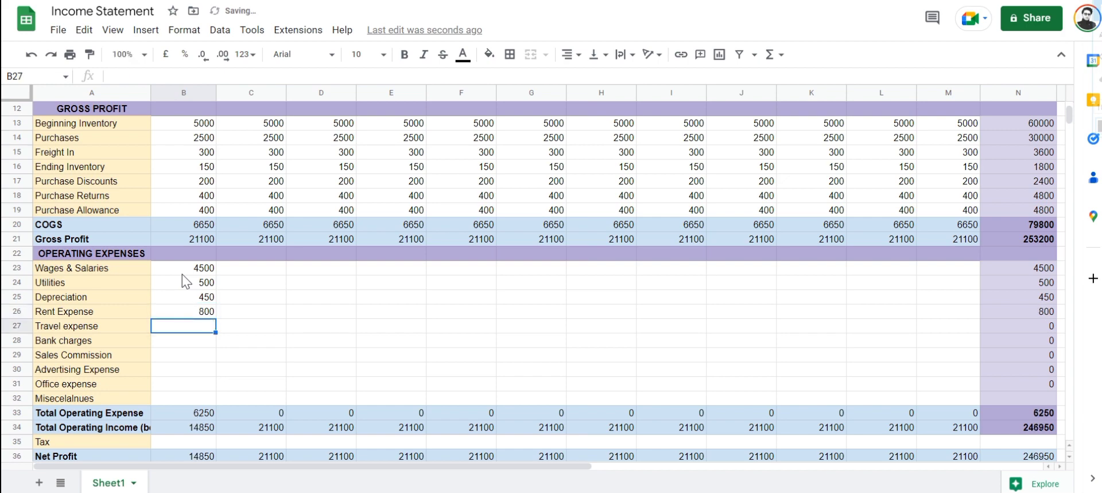
pyautogui.write('400')
pyautogui.press('Return')
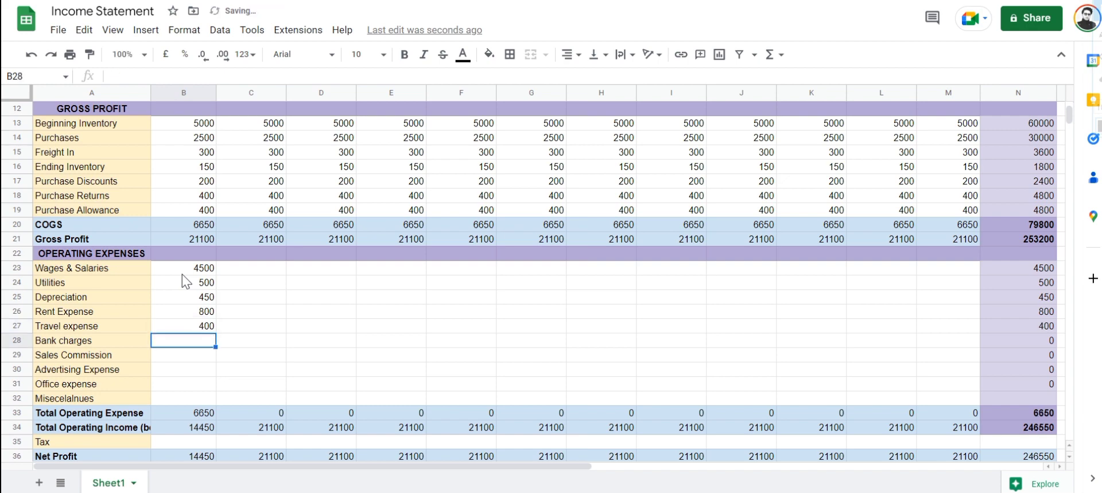
pyautogui.write('300')
pyautogui.press('Return')
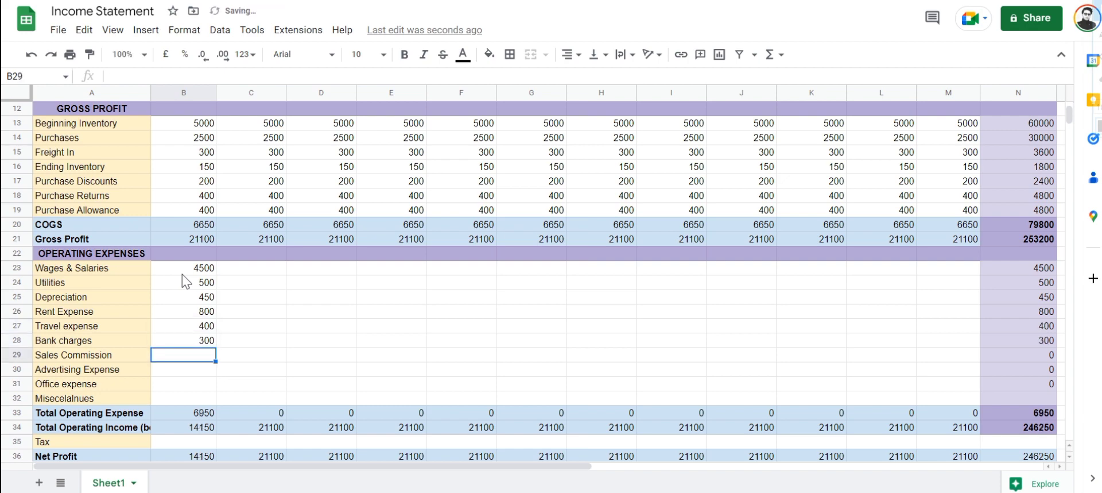
# - Enter January values of 800 for Sales Commission, 1000 for Advertising Expense, 2000 for Office expense and 1000 for Misecelalnues
pyautogui.write('8')
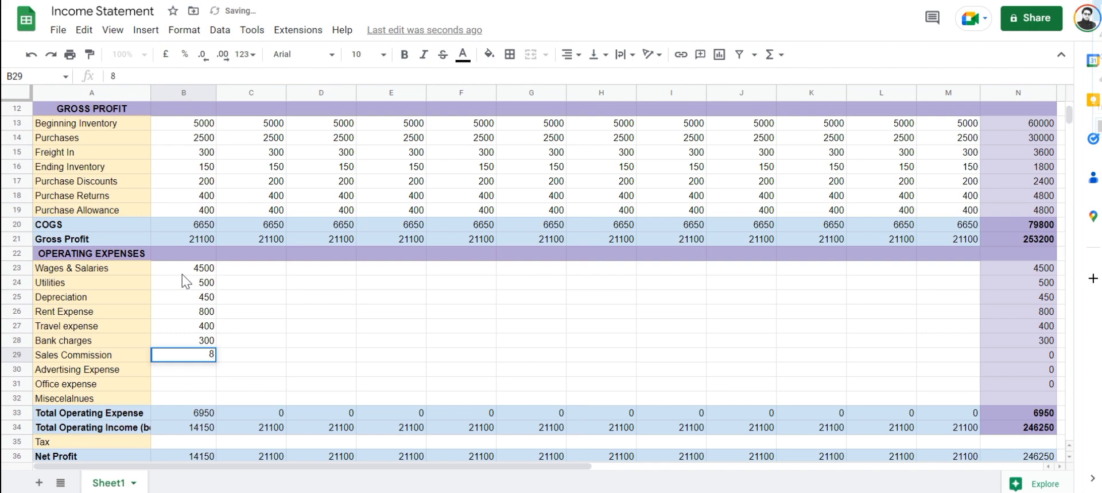
pyautogui.write('00')
pyautogui.press('Return')
pyautogui.write('1000')
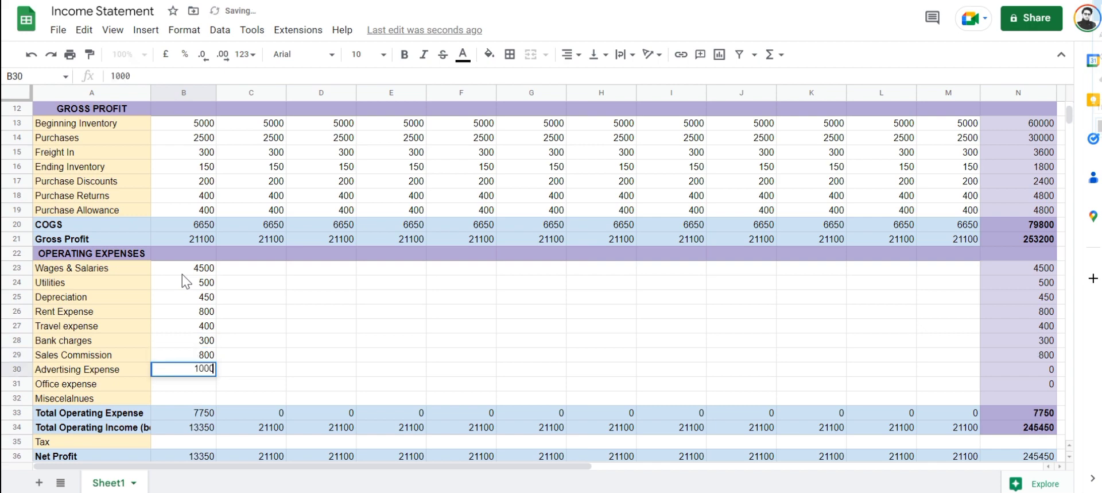
pyautogui.press('Return')
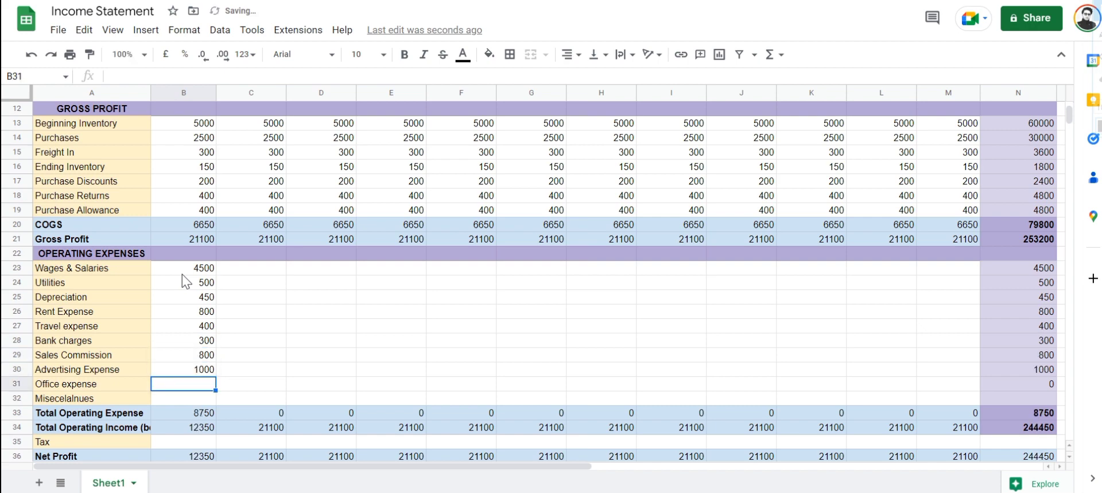
pyautogui.write('2000')
pyautogui.press('Return')
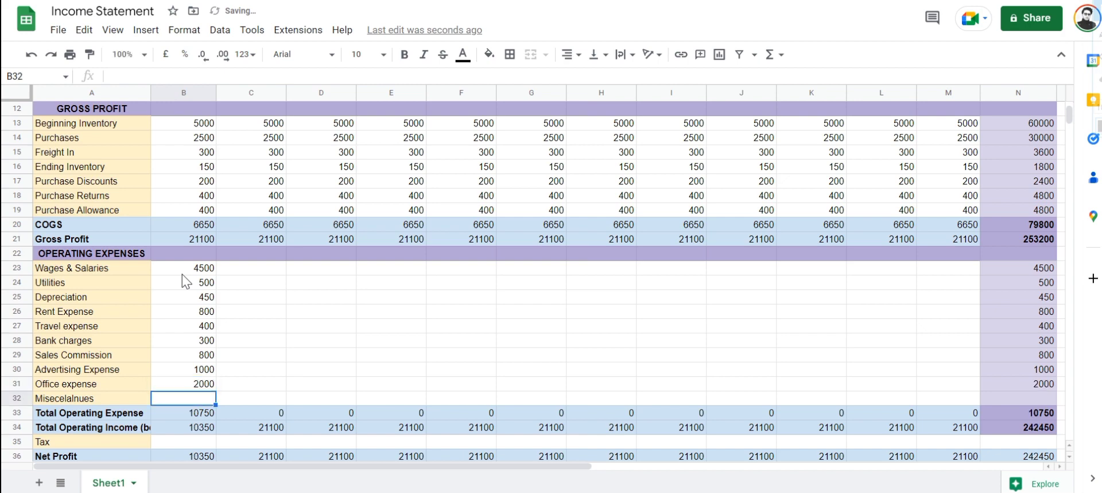
pyautogui.write('1000')
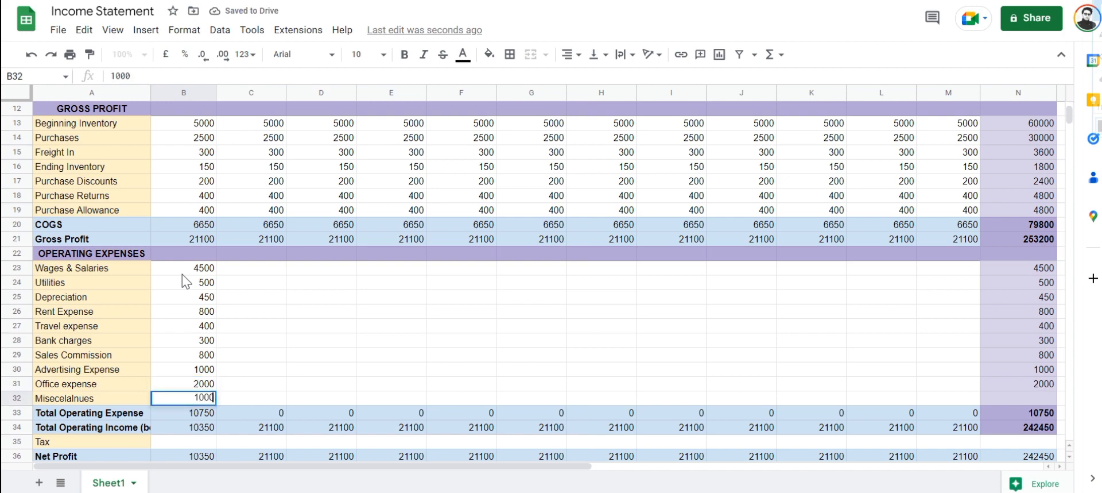
pyautogui.press('Return')
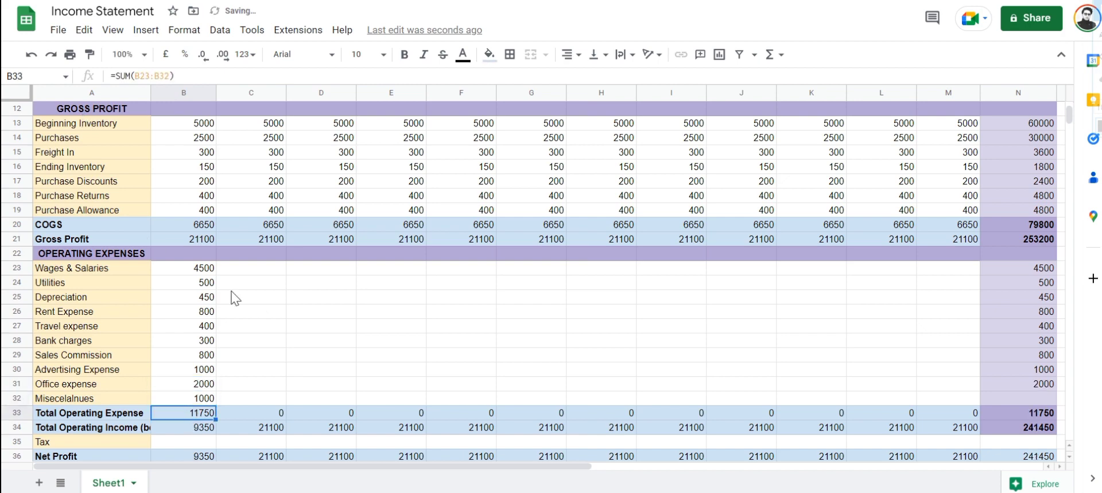
# - Copy the January operating expense values, Wages & Salaries through Misecelalnues, into the February to December columns
pyautogui.moveTo(202, 270); pyautogui.dragTo(207, 396)
pyautogui.rightClick(193, 372)
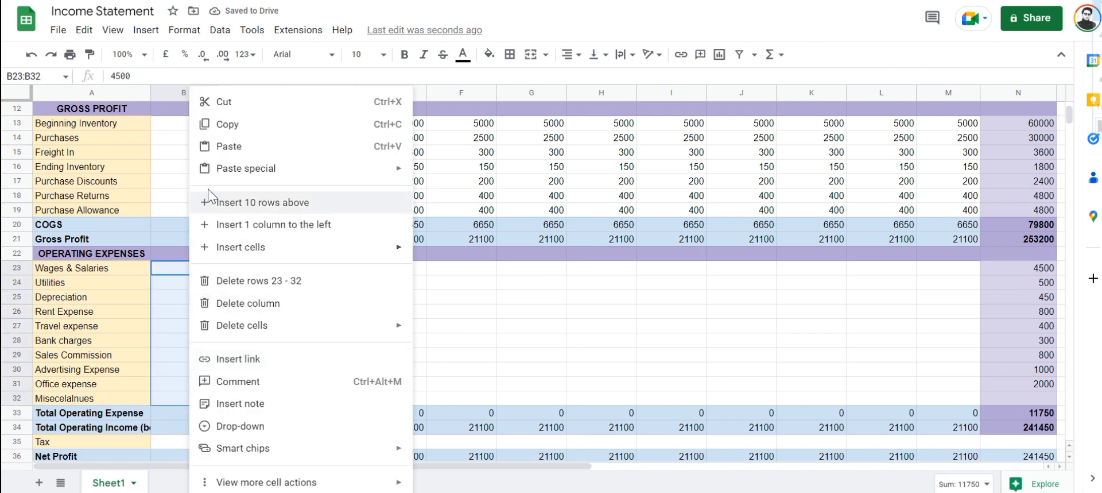
pyautogui.click(221, 125)
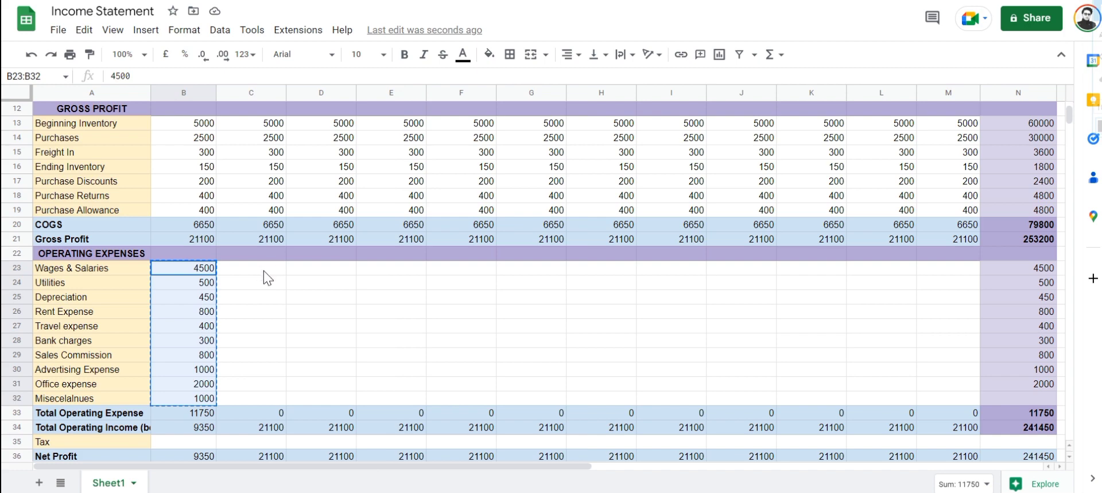
pyautogui.moveTo(266, 276); pyautogui.dragTo(482, 341)
pyautogui.moveTo(651, 363); pyautogui.dragTo(928, 401)
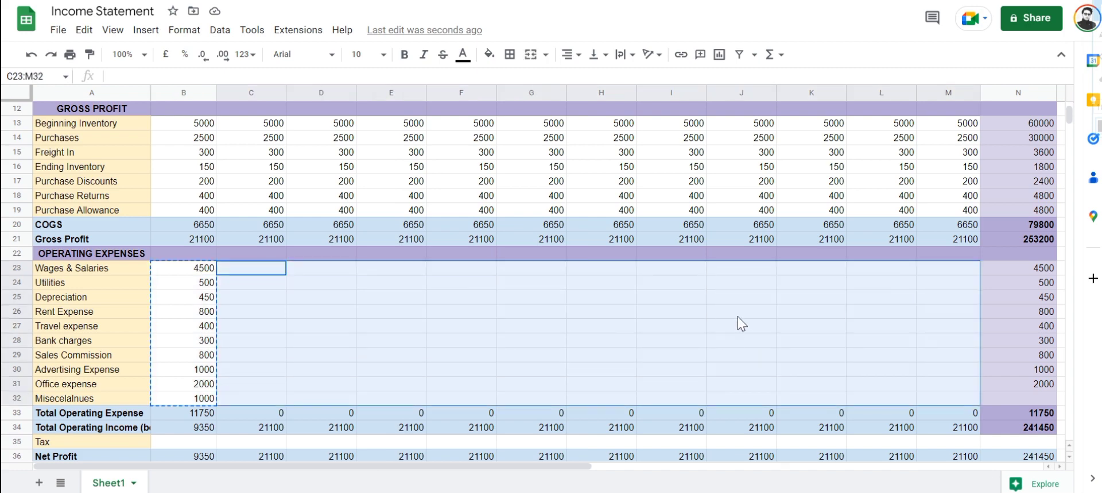
pyautogui.rightClick(738, 320)
pyautogui.click(757, 147)
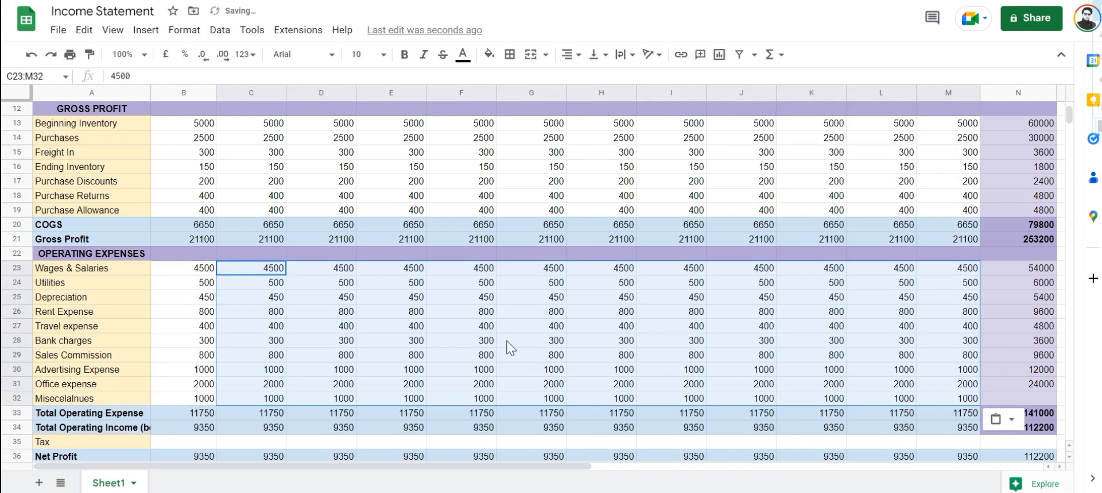
# - Inspect the January Total Operating Expense formula and the range of expense cells it adds up
pyautogui.scroll(-2, 403, 311)
pyautogui.moveTo(187, 297); pyautogui.dragTo(206, 314)
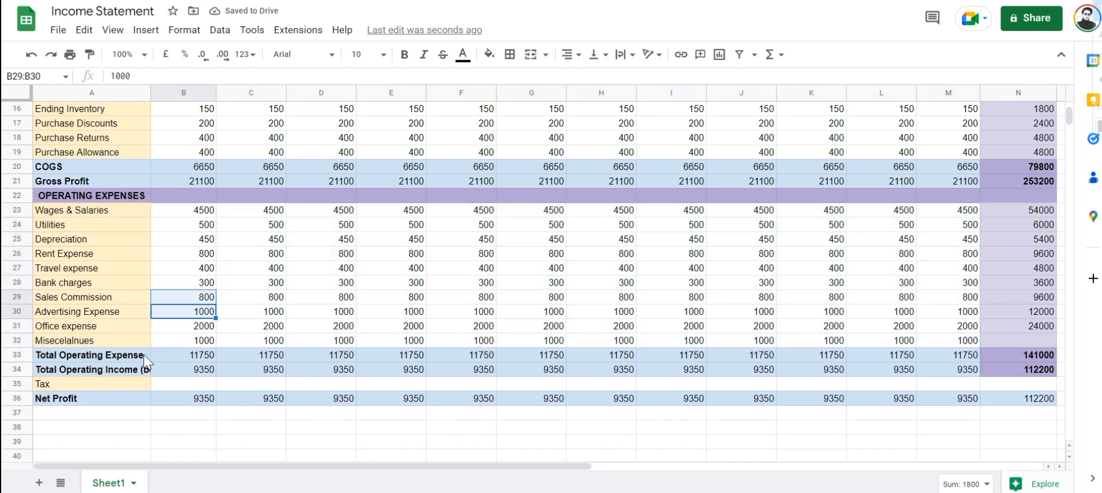
pyautogui.click(178, 356)
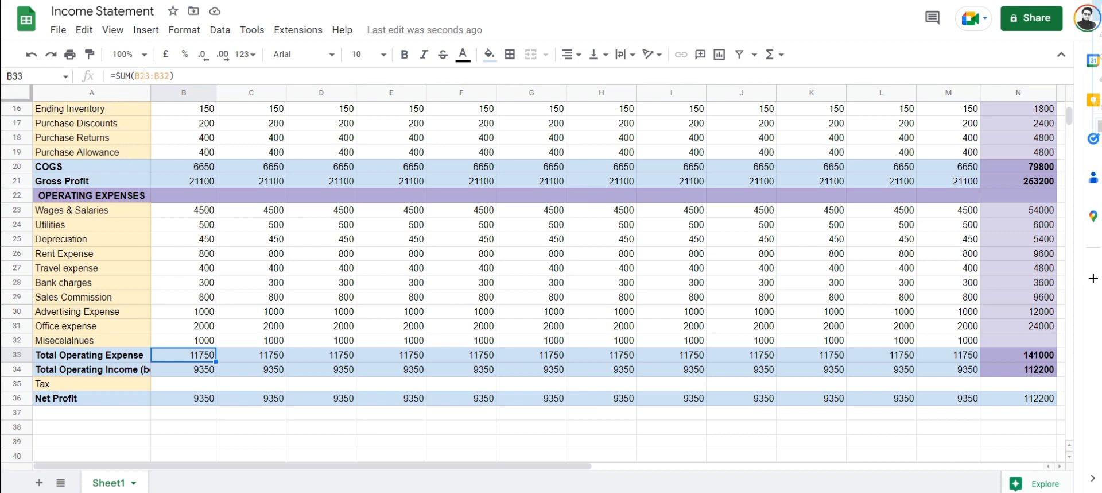
pyautogui.click(143, 75)
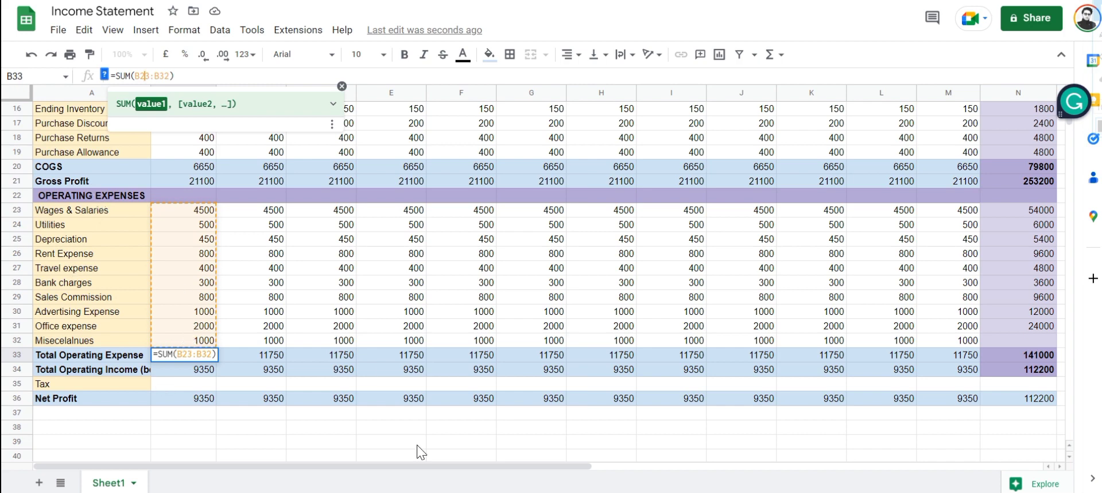
pyautogui.click(301, 299)
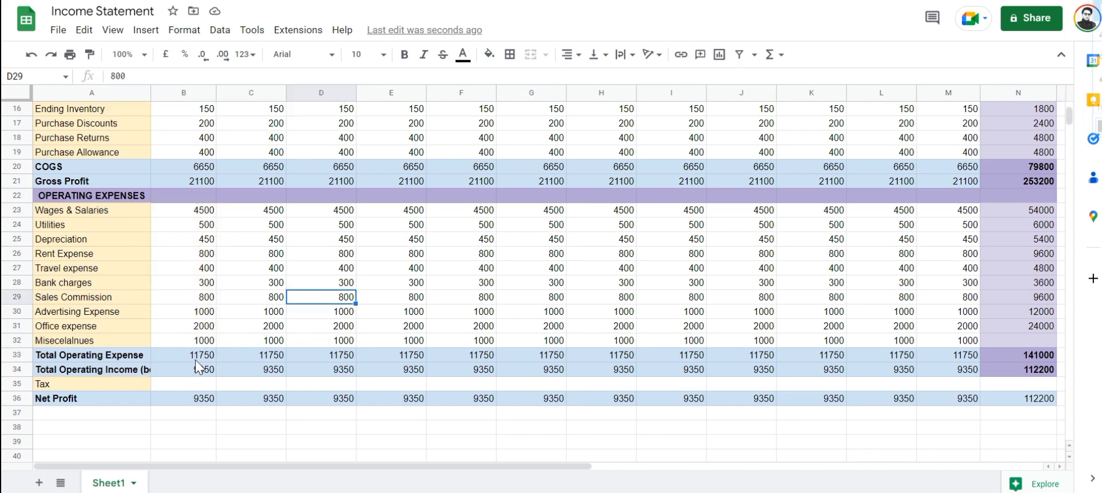
# - Examine how the January Total Operating Income (before tax) formula uses Gross Profit and Total Operating Expense
pyautogui.click(128, 369)
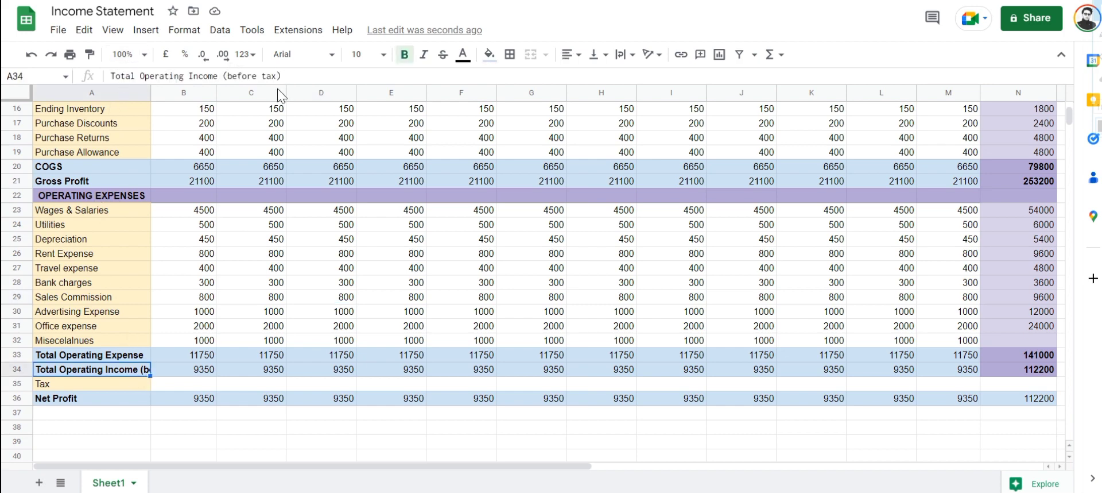
pyautogui.click(202, 350)
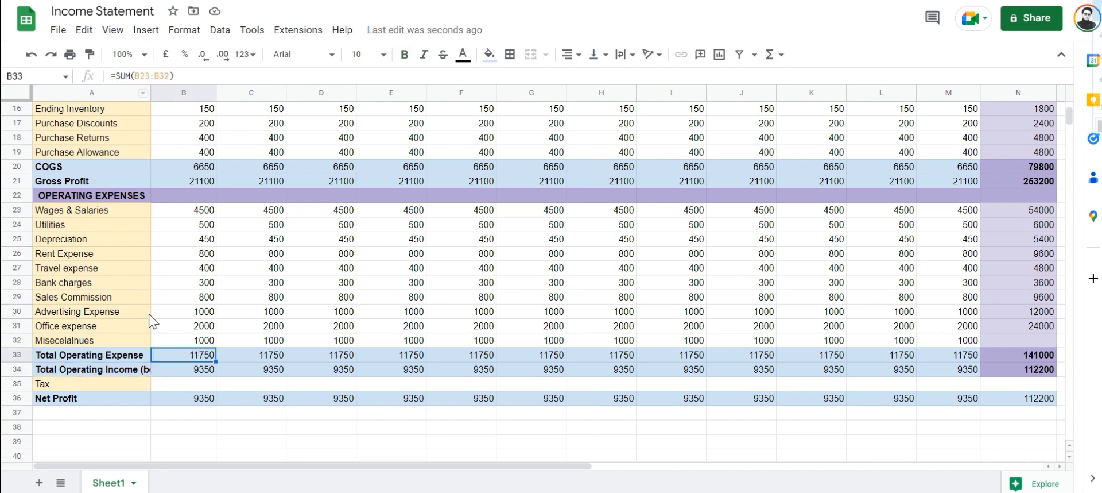
pyautogui.click(190, 374)
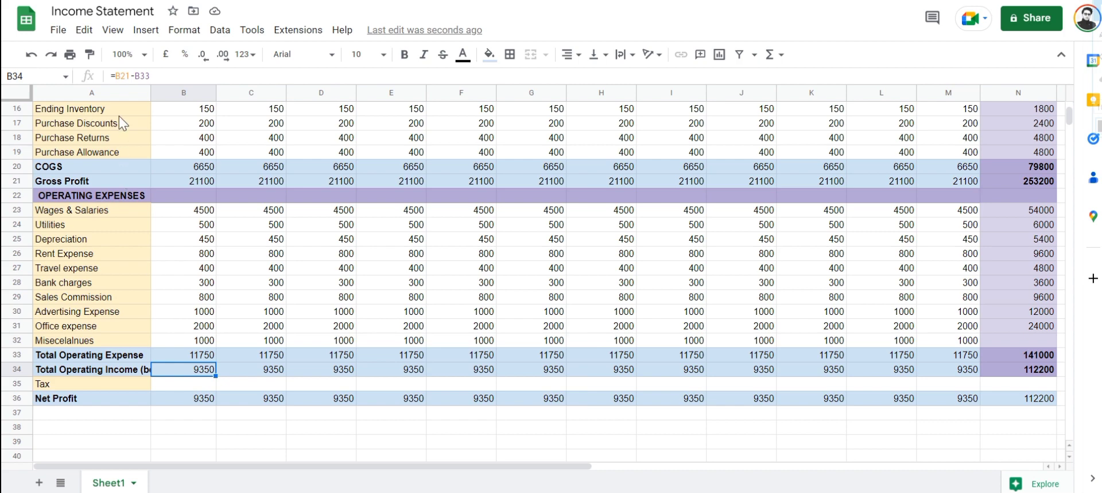
pyautogui.click(119, 75)
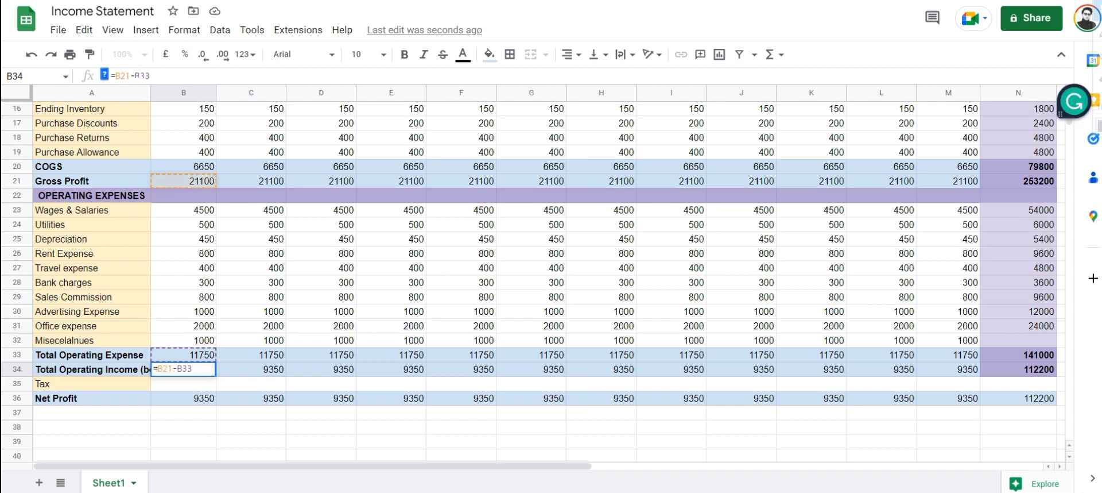
pyautogui.click(148, 75)
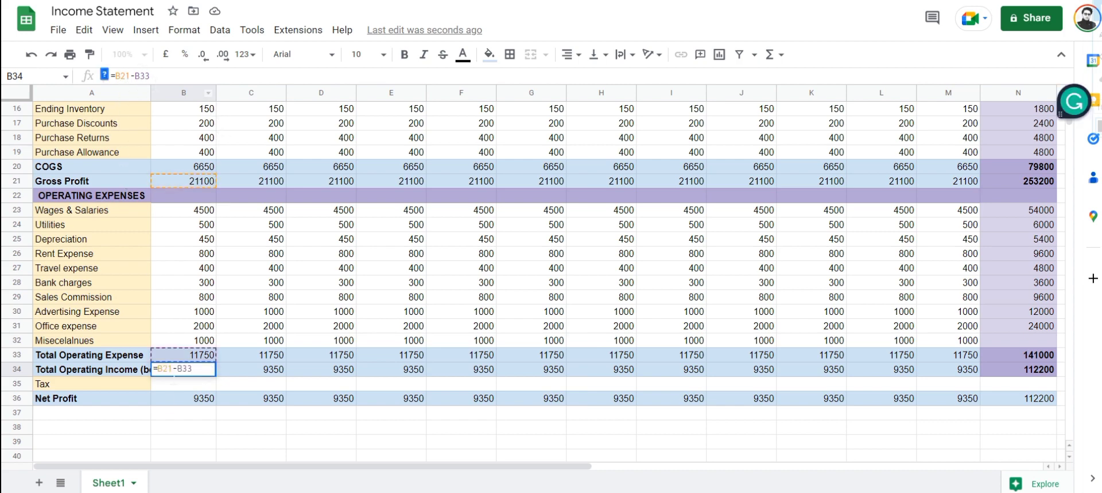
pyautogui.click(253, 283)
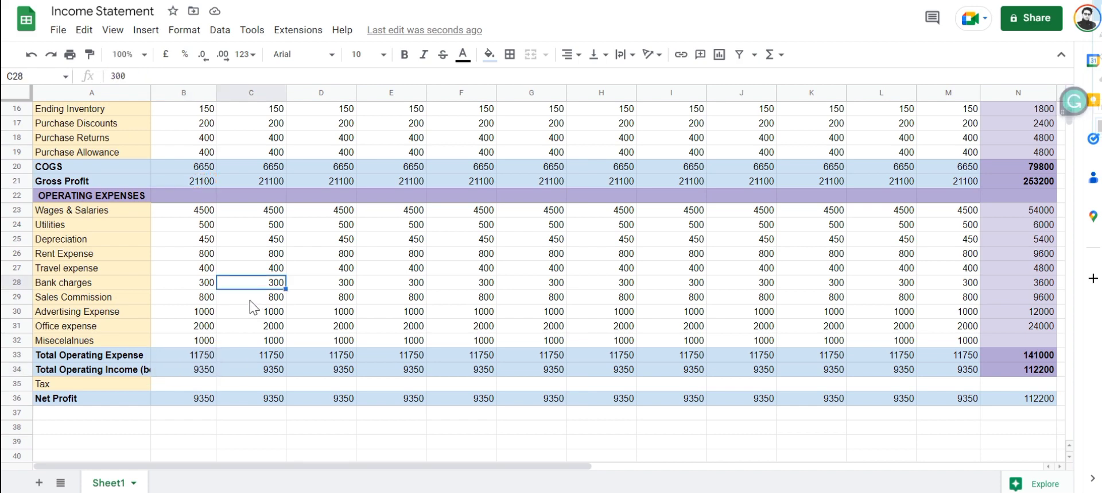
pyautogui.click(196, 357)
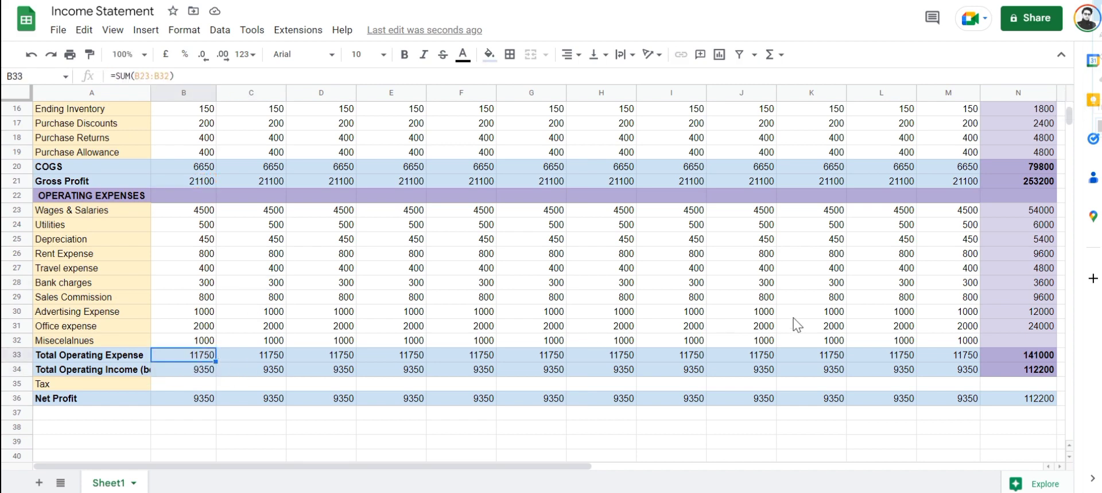
# - Enter 0.17 as the January Tax value and format that cell as a percentage
pyautogui.scroll(-1, 122, 330)
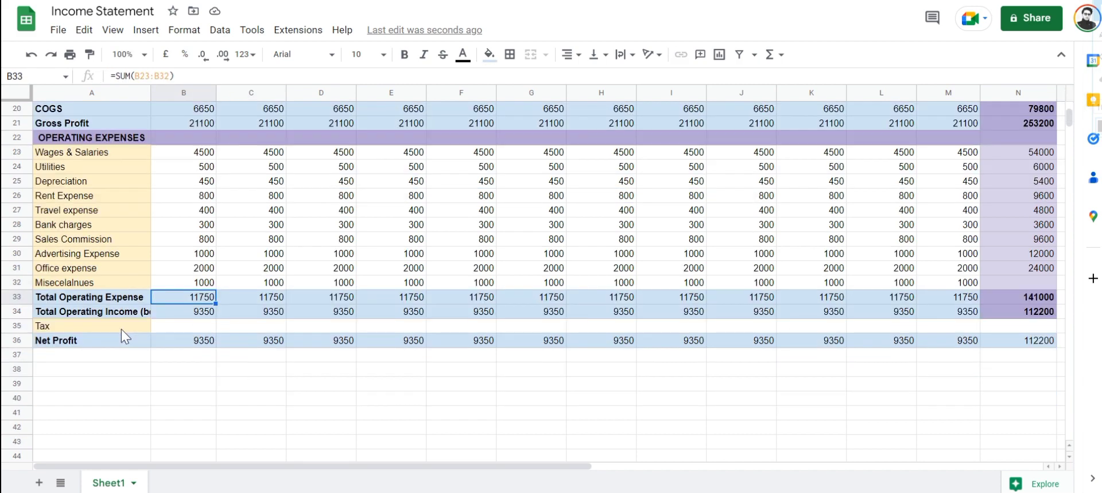
pyautogui.click(197, 344)
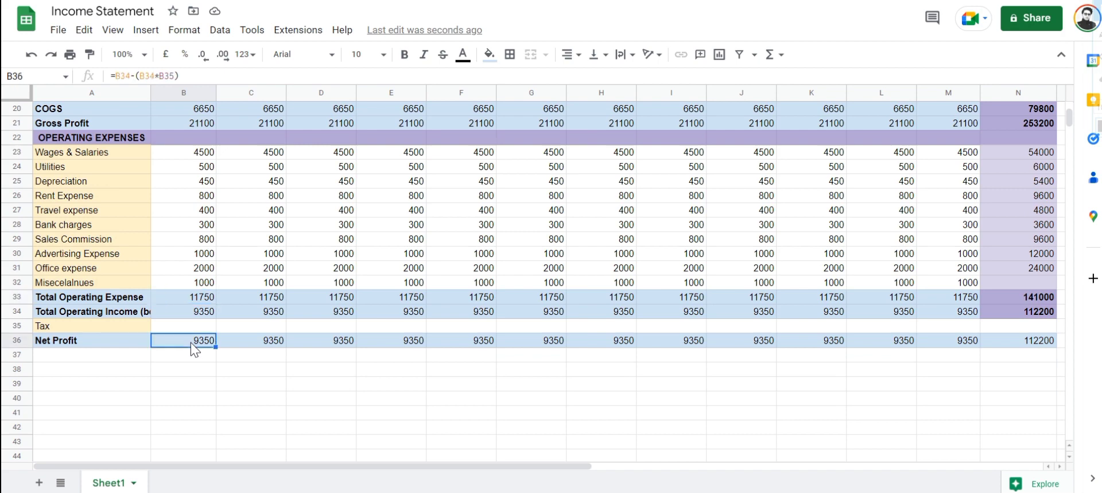
pyautogui.click(184, 323)
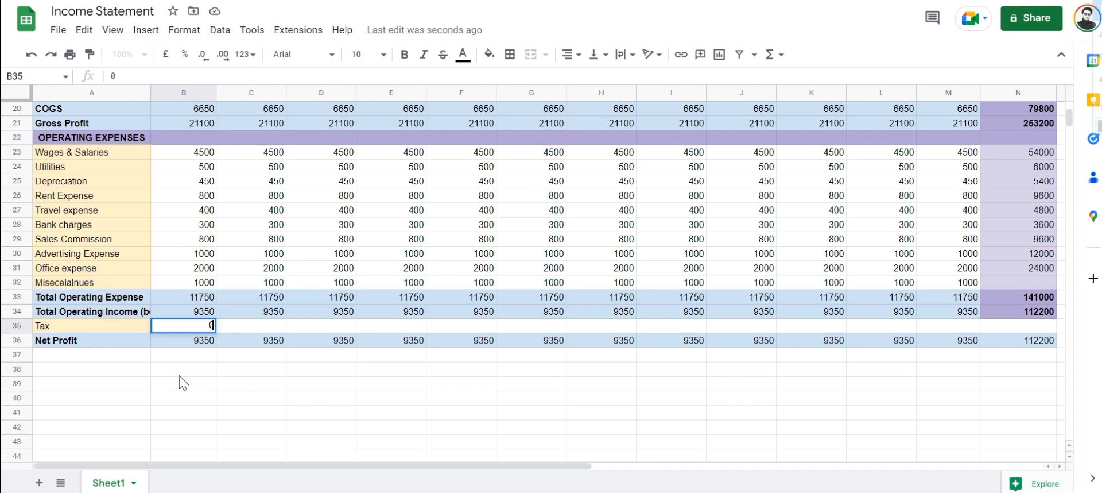
pyautogui.write('0.17')
pyautogui.press('Return')
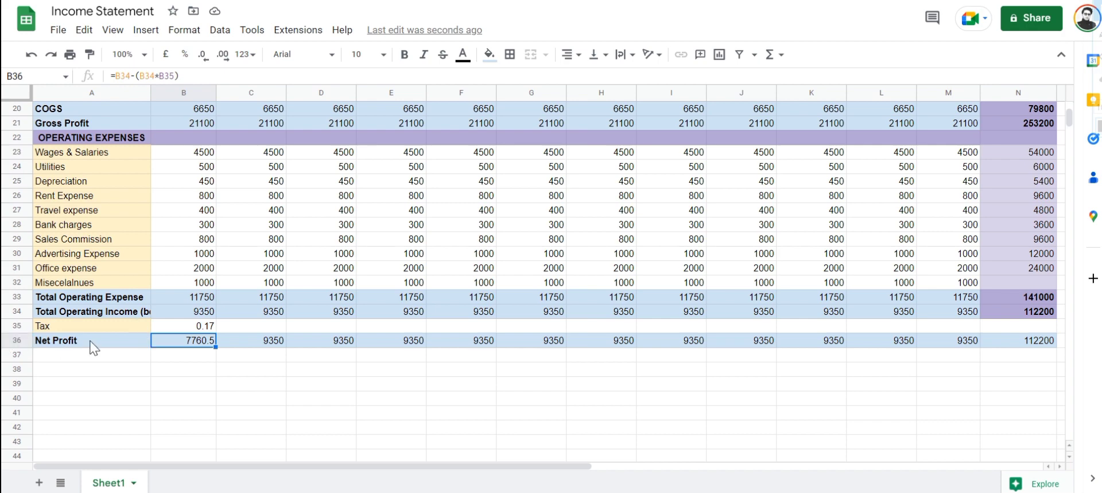
pyautogui.click(195, 325)
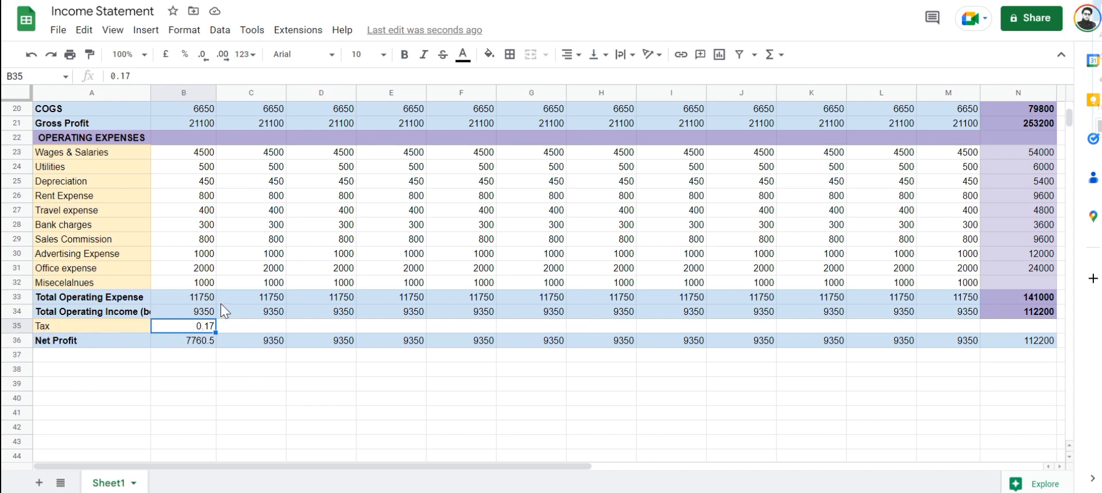
pyautogui.click(185, 55)
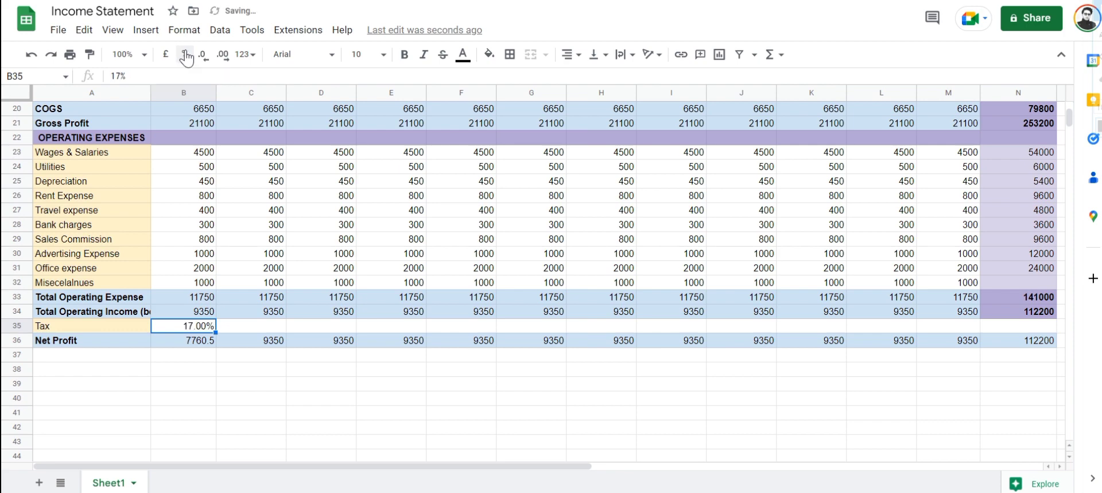
# - Fill the January tax rate of 17% across the Tax row to December
pyautogui.click(293, 345)
pyautogui.click(187, 340)
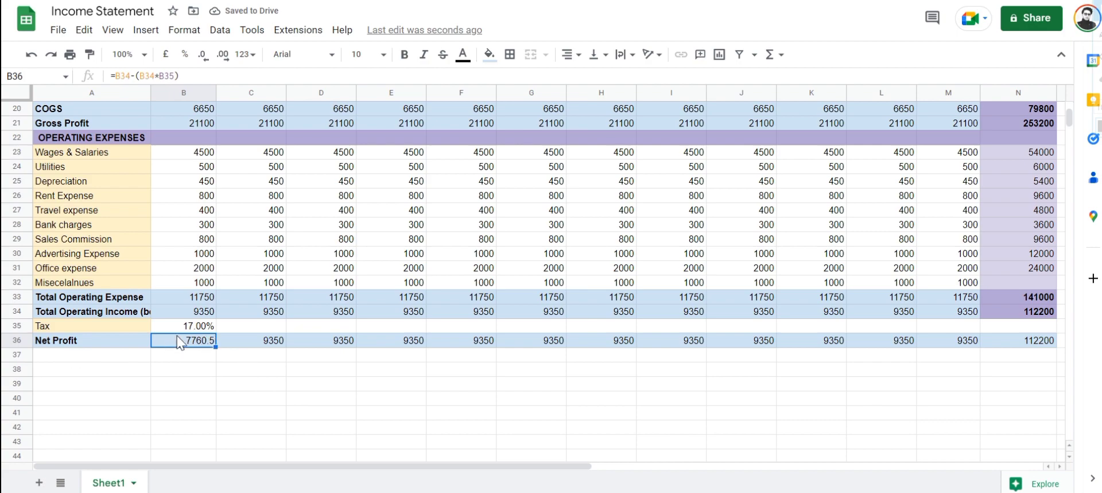
pyautogui.scroll(5, 181, 181)
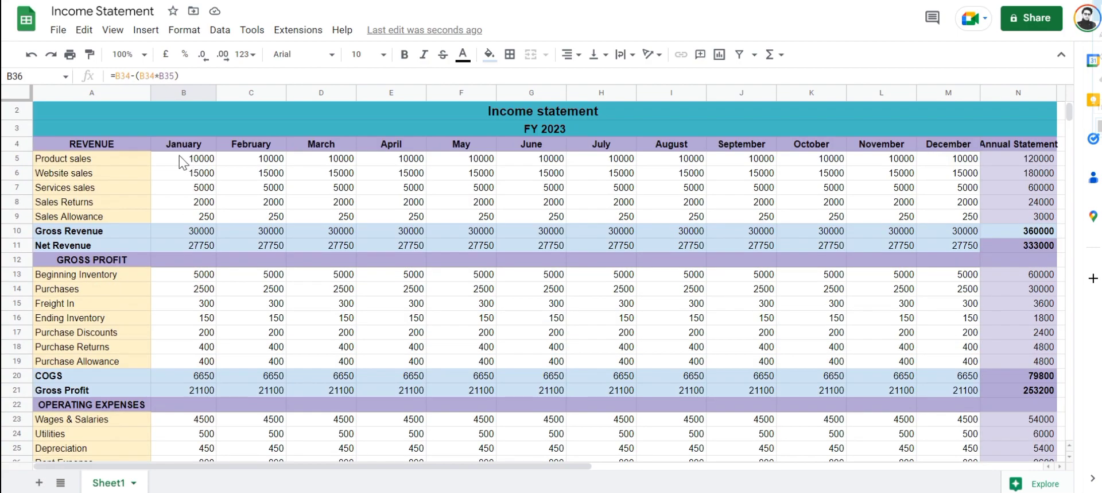
pyautogui.scroll(-6, 181, 162)
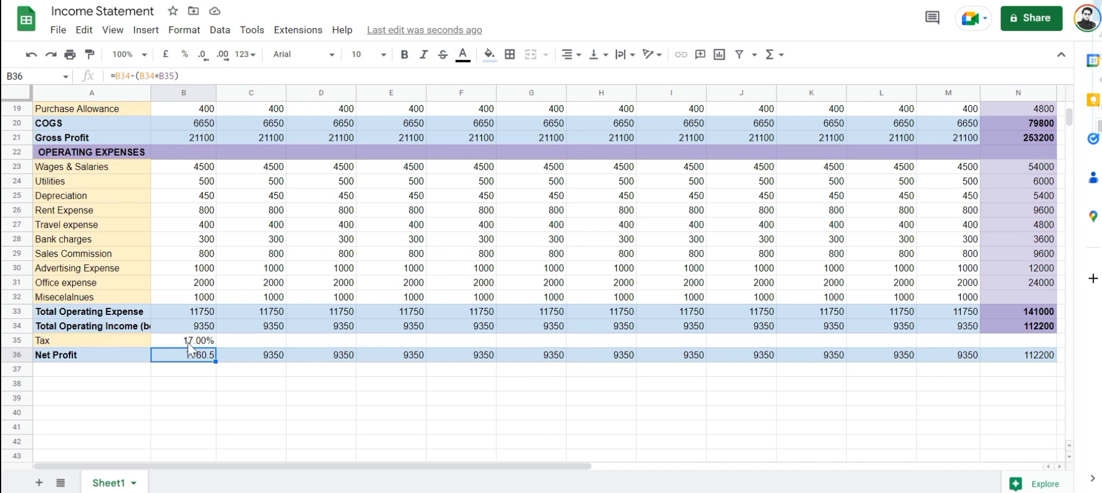
pyautogui.click(188, 341)
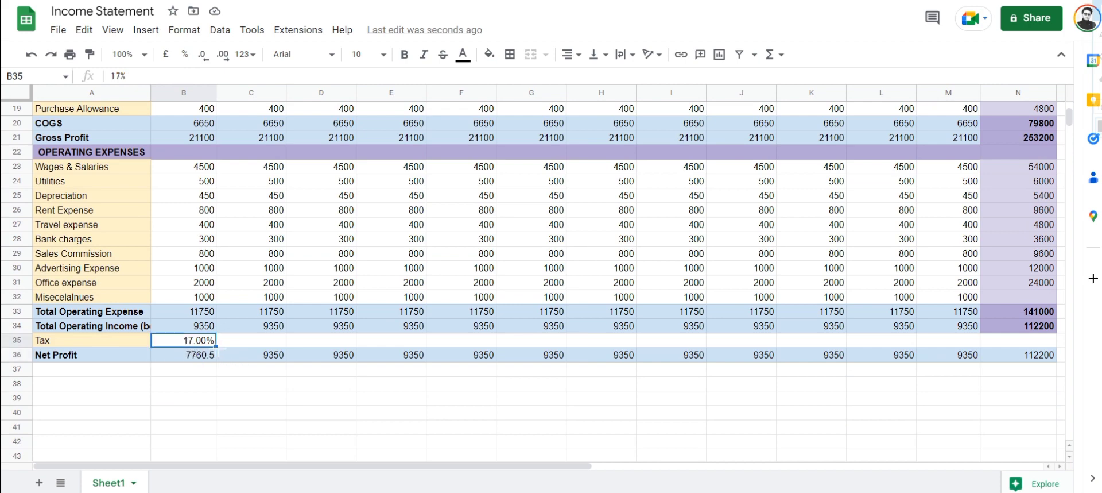
pyautogui.moveTo(220, 350); pyautogui.dragTo(922, 342)
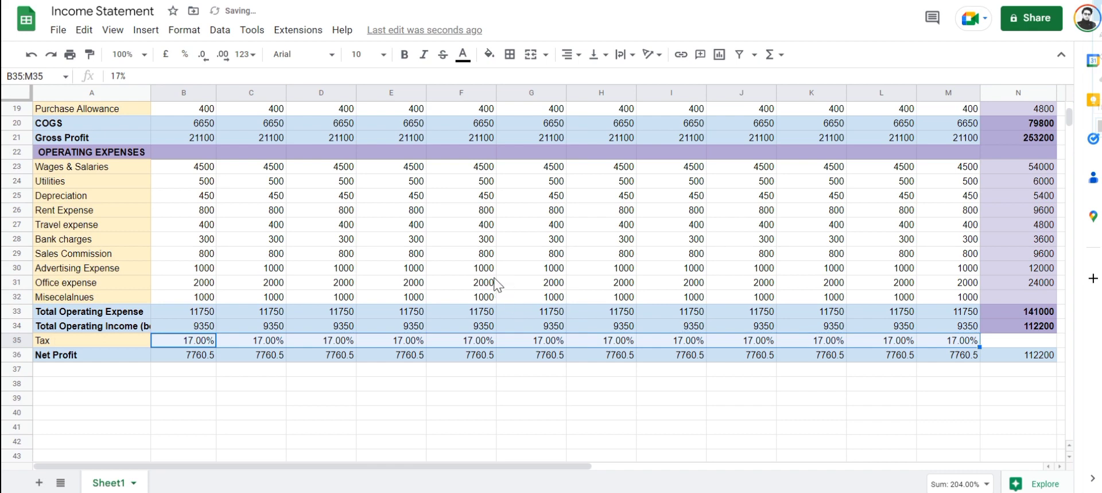
pyautogui.click(224, 371)
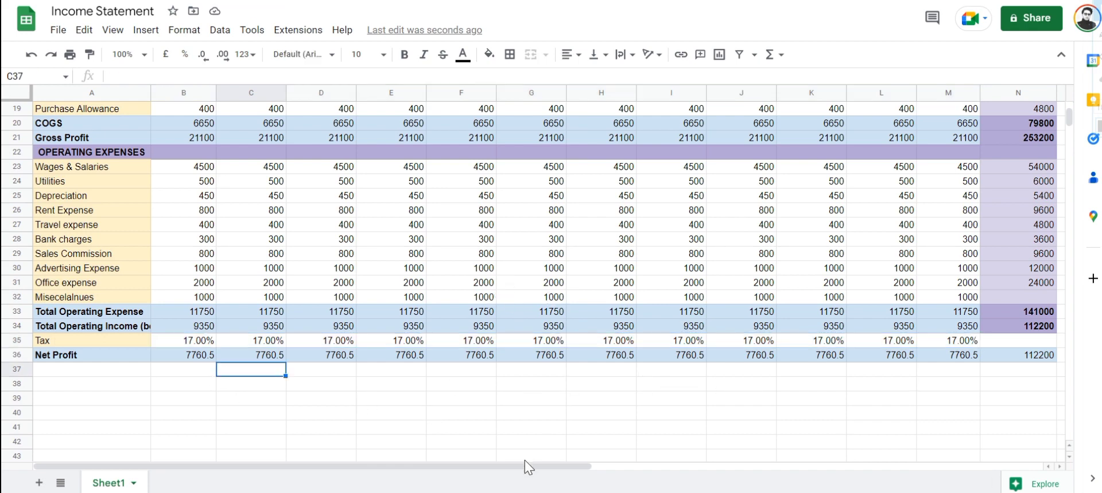
# - Widen column N so that the Annual Statement heading fits
pyautogui.moveTo(528, 467); pyautogui.dragTo(704, 466)
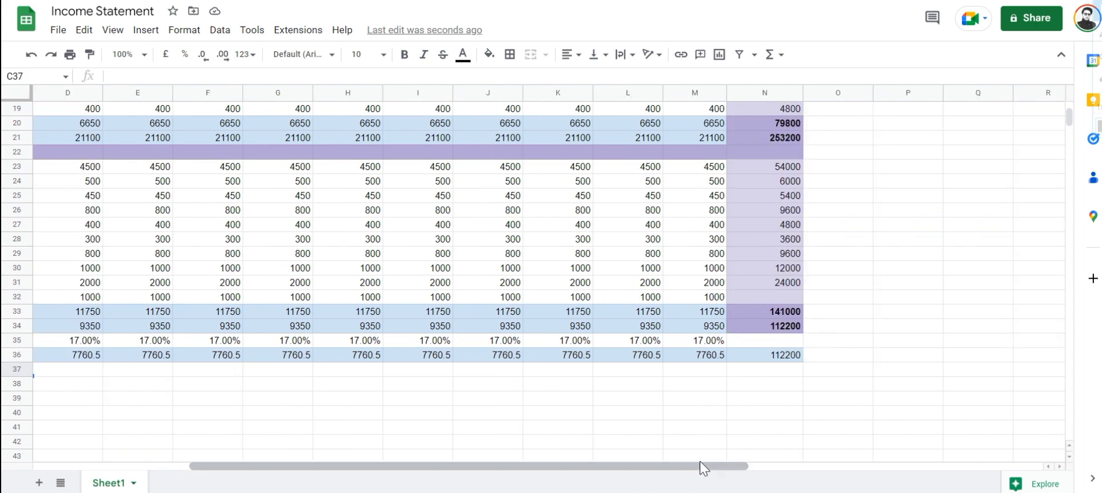
pyautogui.scroll(5, 713, 313)
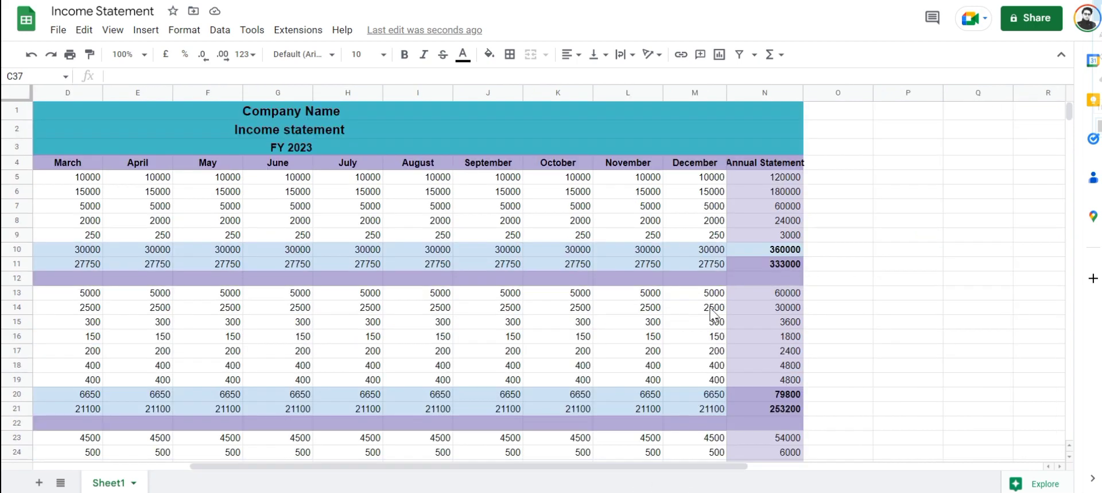
pyautogui.click(815, 91)
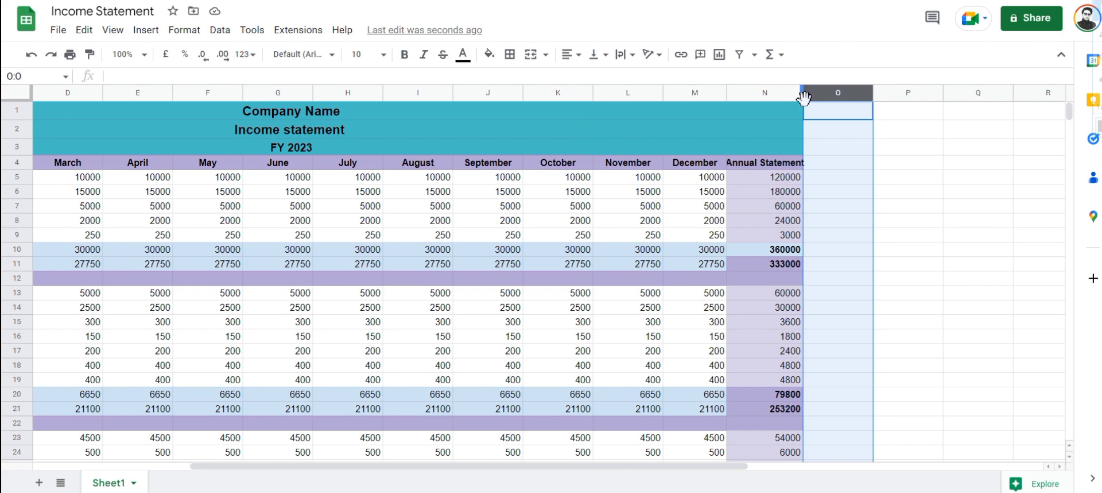
pyautogui.moveTo(804, 92); pyautogui.dragTo(823, 92)
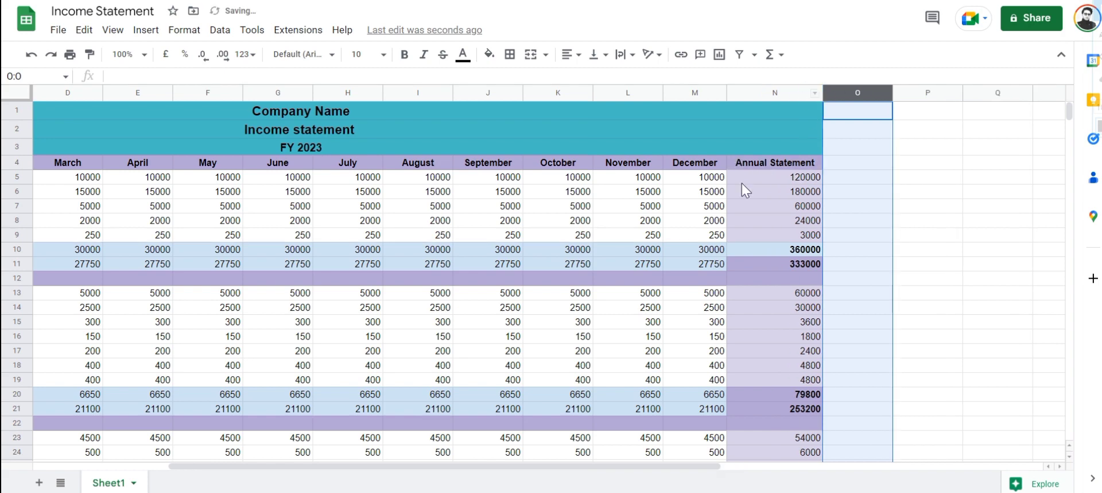
# - Inspect the SUM formulas in the Annual Statement column for the revenue rows, starting with Product sales
pyautogui.click(767, 180)
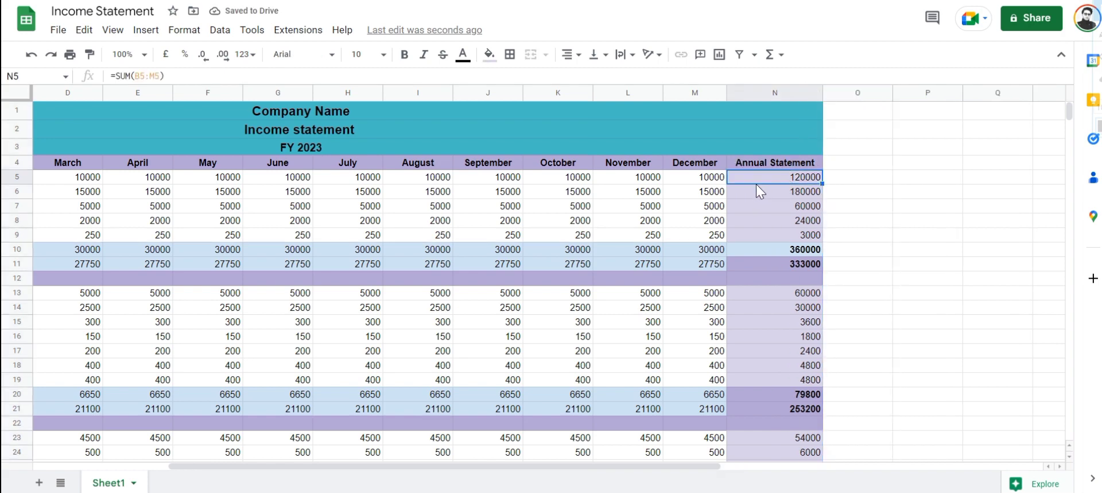
pyautogui.click(154, 76)
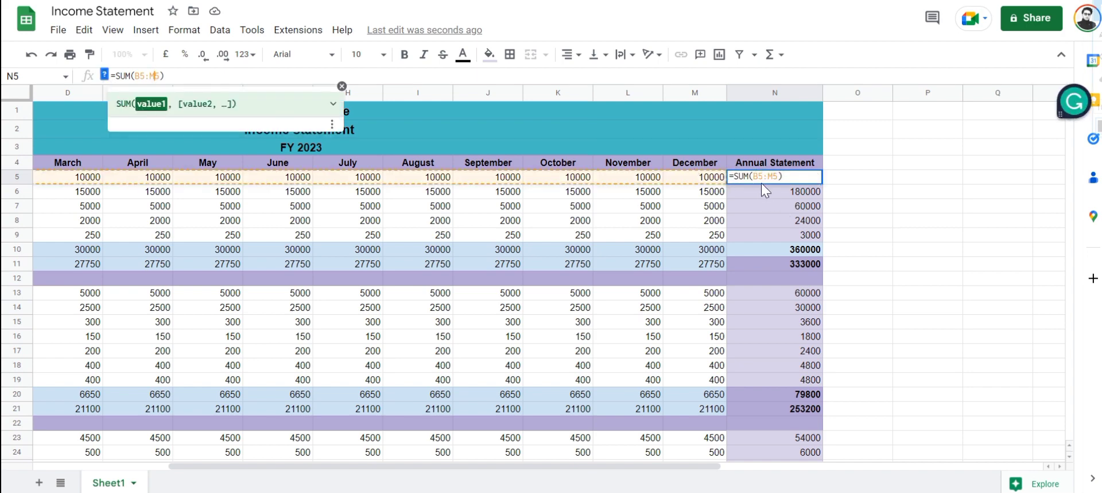
pyautogui.press('Return')
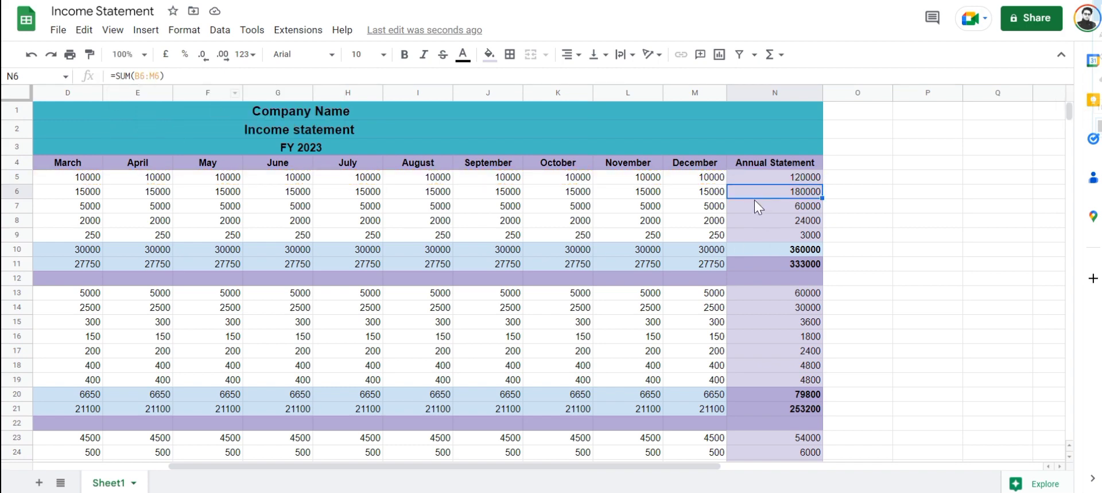
pyautogui.click(753, 219)
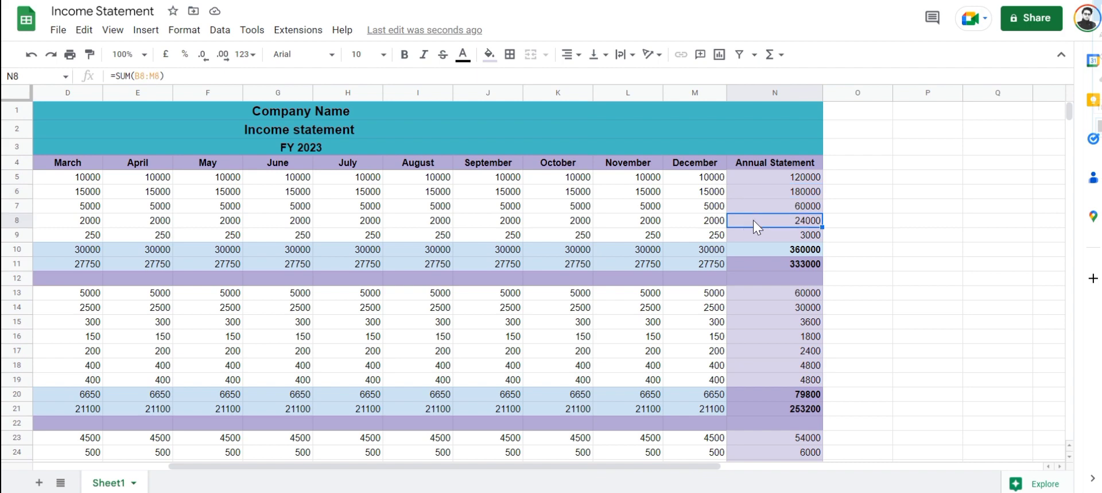
# - Inspect the Annual Statement formulas for Sales Allowance, Gross Revenue and Net Revenue
pyautogui.click(759, 238)
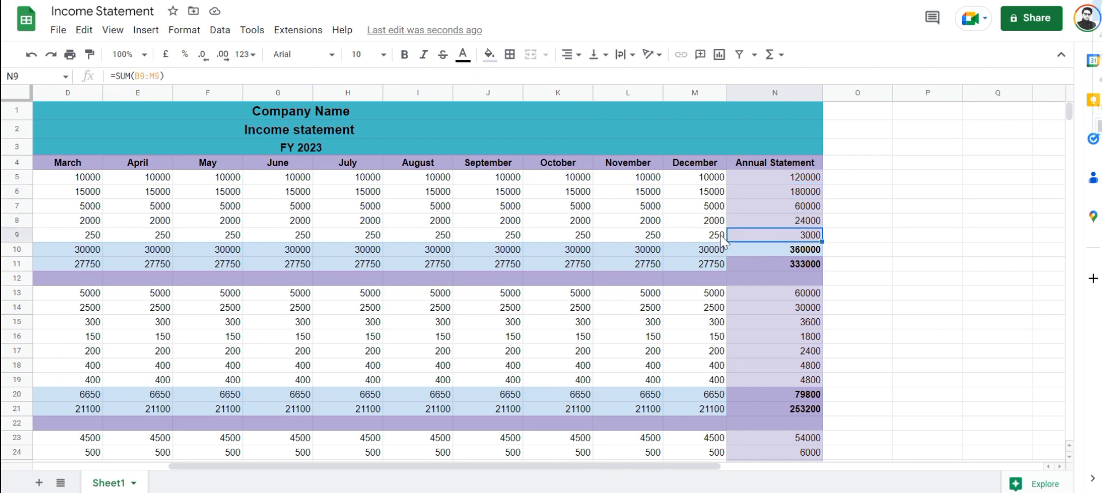
pyautogui.click(753, 248)
pyautogui.click(770, 278)
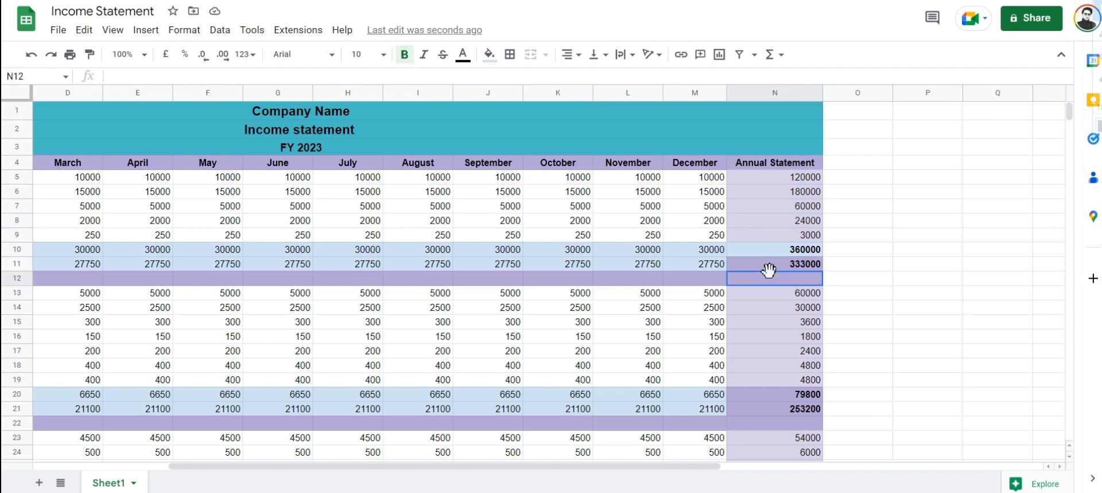
pyautogui.click(764, 262)
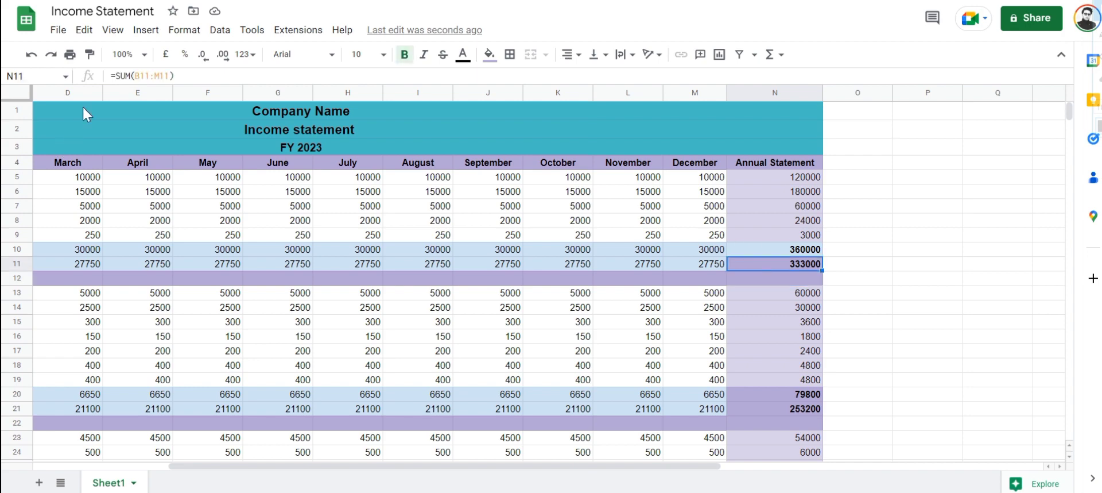
# - Examine the Annual Statement formulas for the inventory and purchase rows, COGS, Gross Profit and the operating expense rows
pyautogui.scroll(-3, 696, 310)
pyautogui.scroll(3, 747, 143)
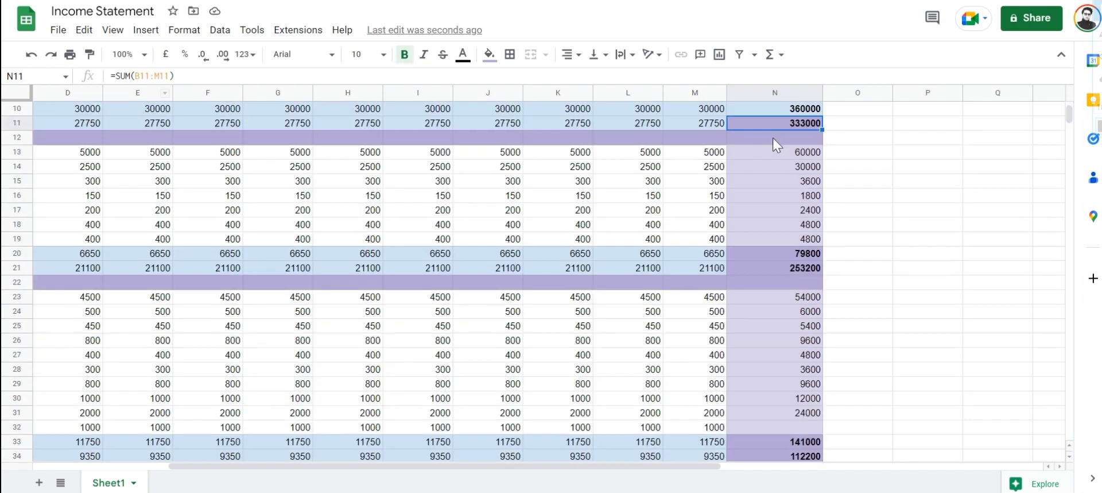
pyautogui.moveTo(784, 223); pyautogui.dragTo(745, 313)
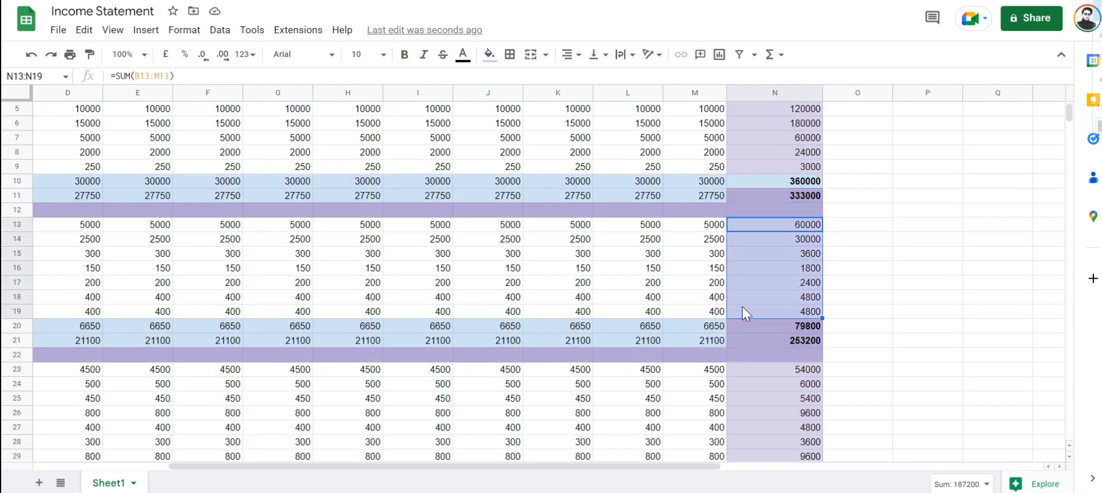
pyautogui.click(572, 283)
pyautogui.moveTo(767, 226); pyautogui.dragTo(776, 303)
pyautogui.scroll(-3, 776, 303)
pyautogui.scroll(-1, 770, 282)
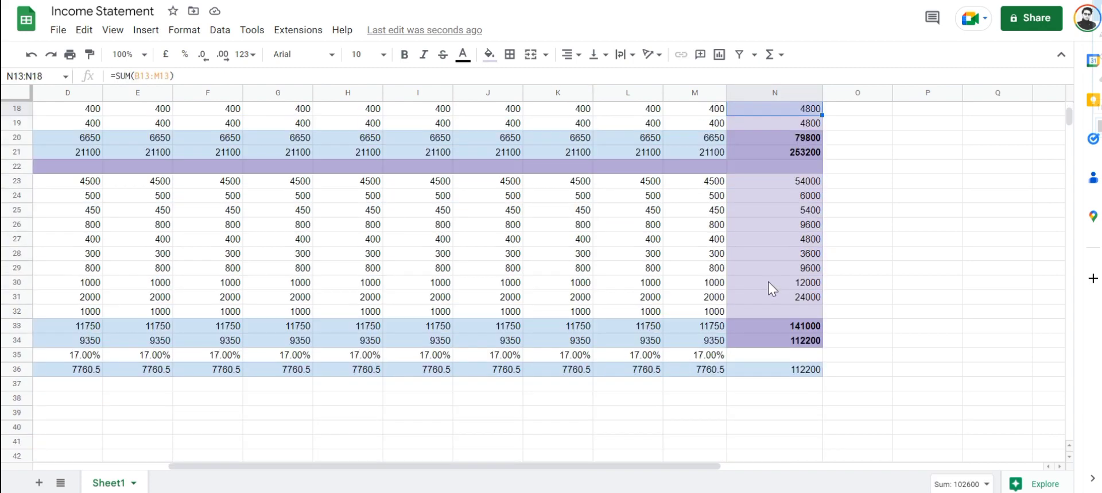
pyautogui.click(763, 140)
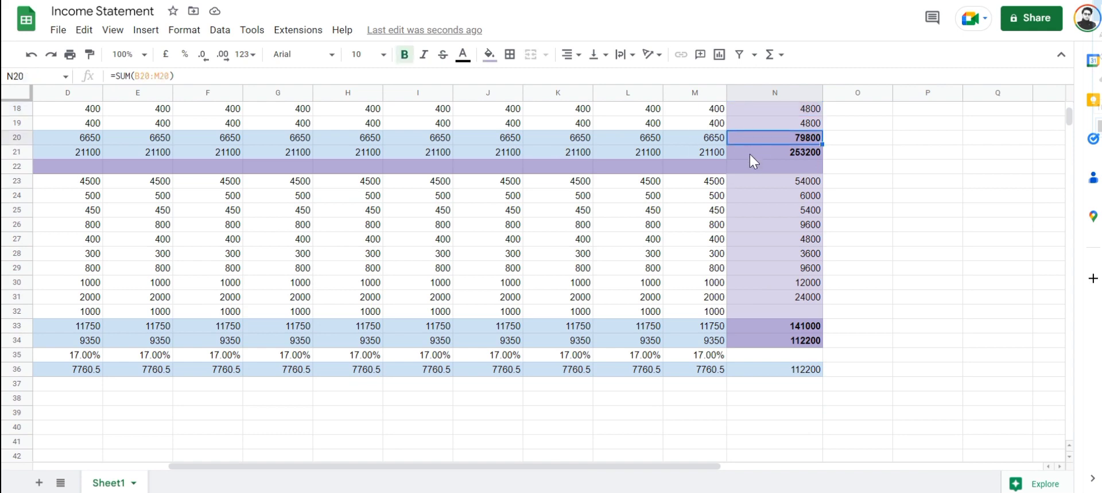
pyautogui.click(750, 153)
pyautogui.moveTo(768, 178); pyautogui.dragTo(804, 300)
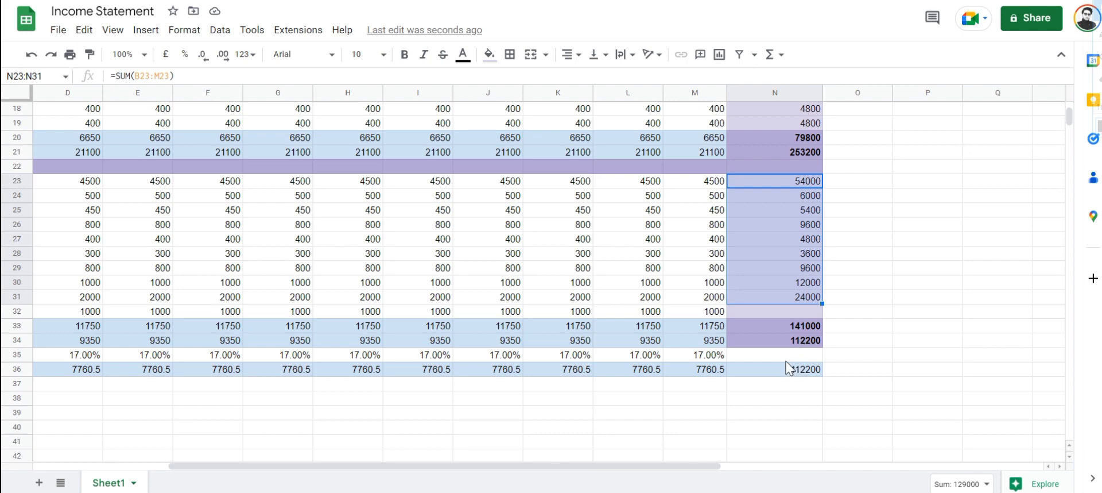
# - Fill the December tax rate of 17% into the Annual Statement column and check the annual after-tax formula below it
pyautogui.click(707, 358)
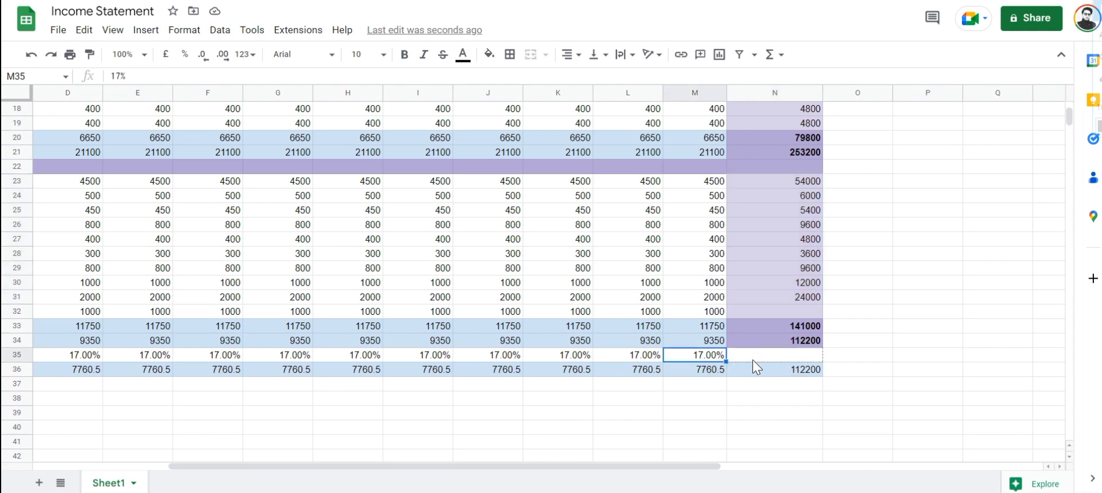
pyautogui.moveTo(753, 361); pyautogui.dragTo(804, 361)
pyautogui.click(804, 376)
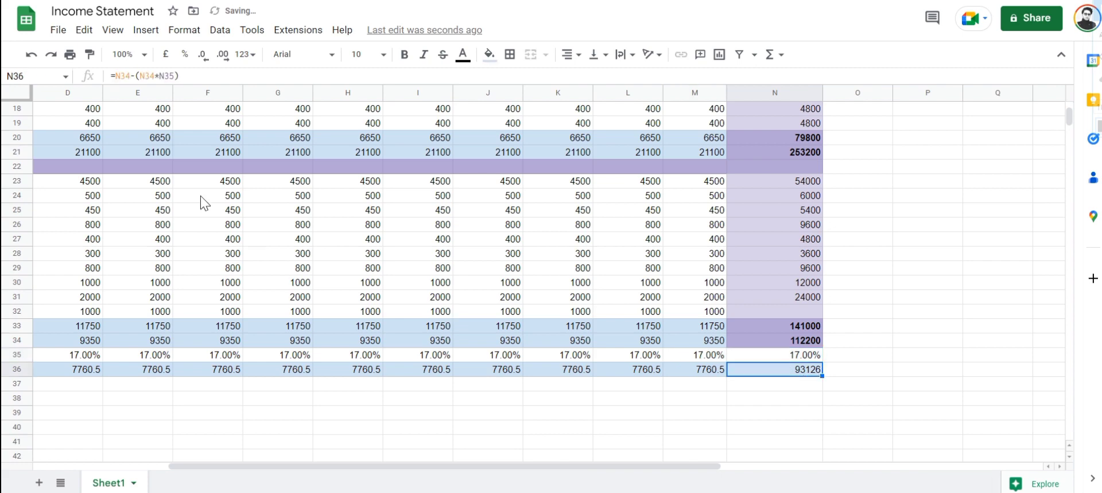
pyautogui.moveTo(509, 465); pyautogui.dragTo(332, 424)
pyautogui.scroll(5, 356, 335)
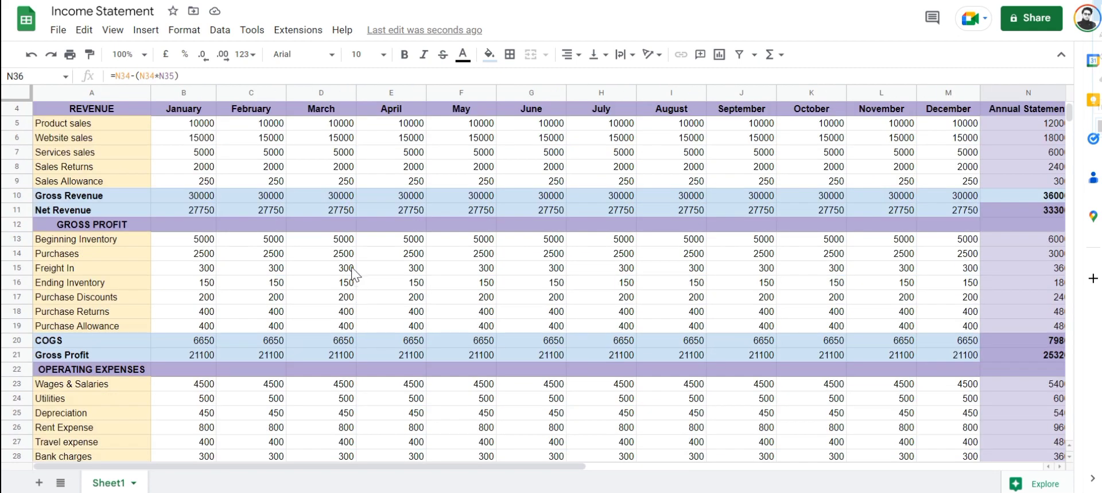
pyautogui.scroll(2, 355, 273)
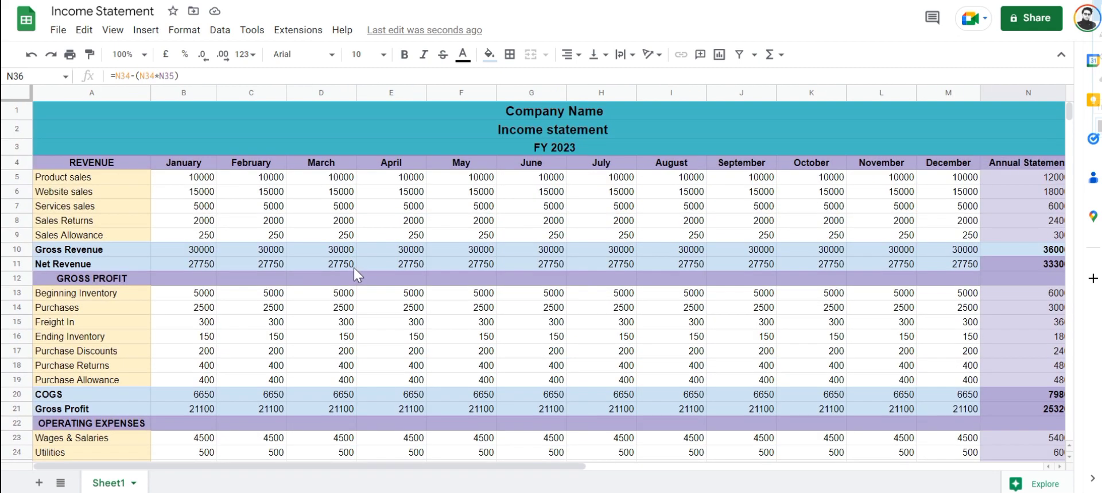